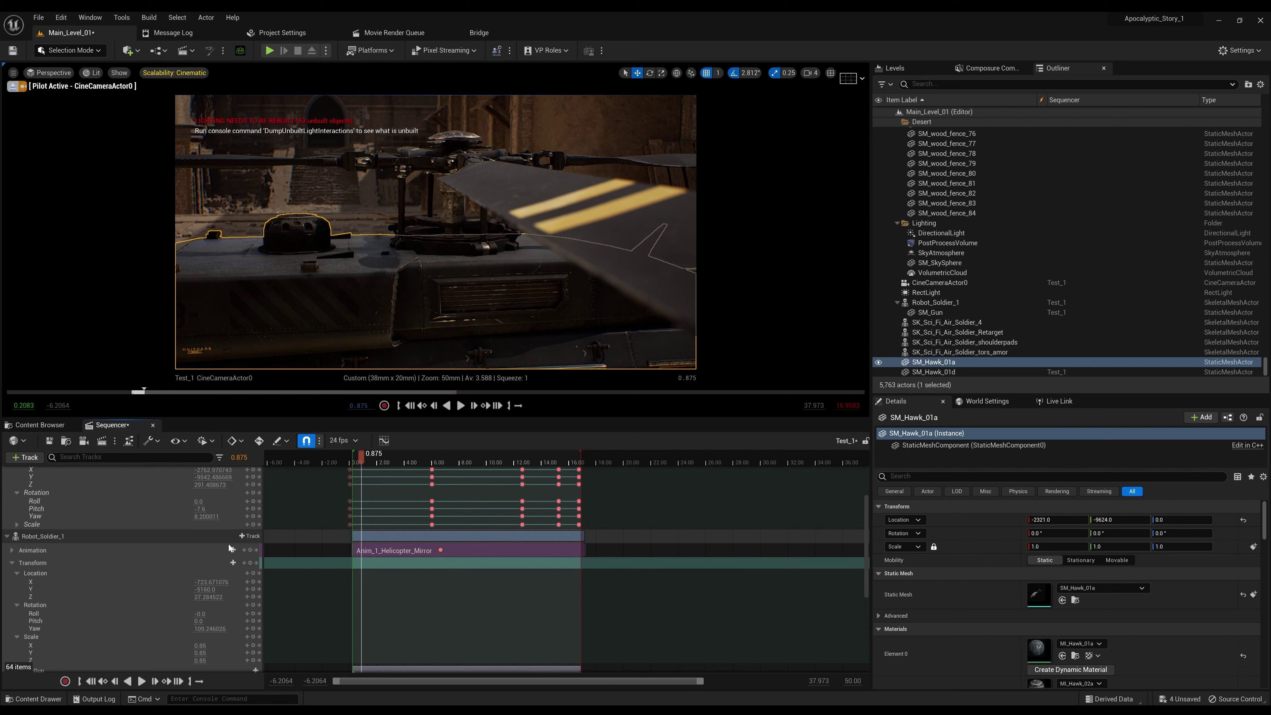
- Preview the helicopter shot in the Sequencer and stop it near 11.1 seconds
{"action": "left_click", "coordinate": [141, 680]}
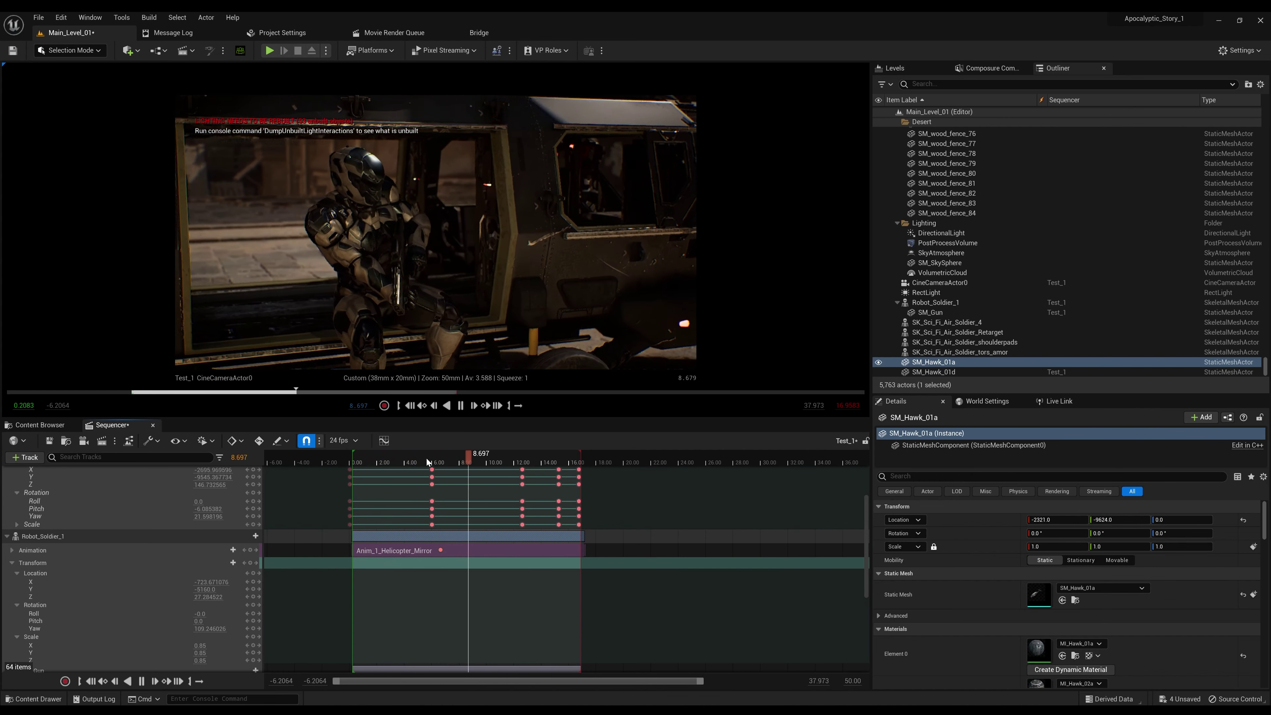
{"action": "key", "text": "space"}
{"action": "mouse_move", "coordinate": [479, 457]}
{"action": "left_mouse_down"}
{"action": "mouse_move", "coordinate": [525, 456]}
{"action": "mouse_move", "coordinate": [502, 456]}
{"action": "left_mouse_up"}
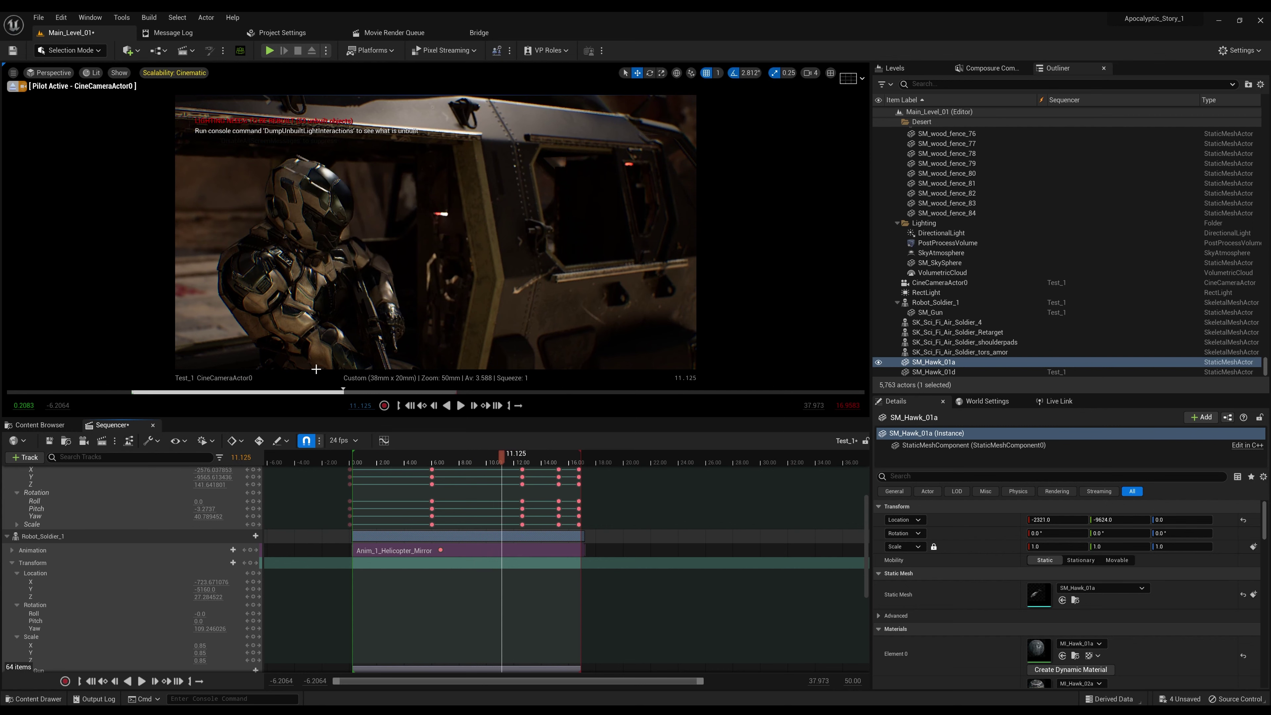
{"action": "left_click", "coordinate": [40, 424]}
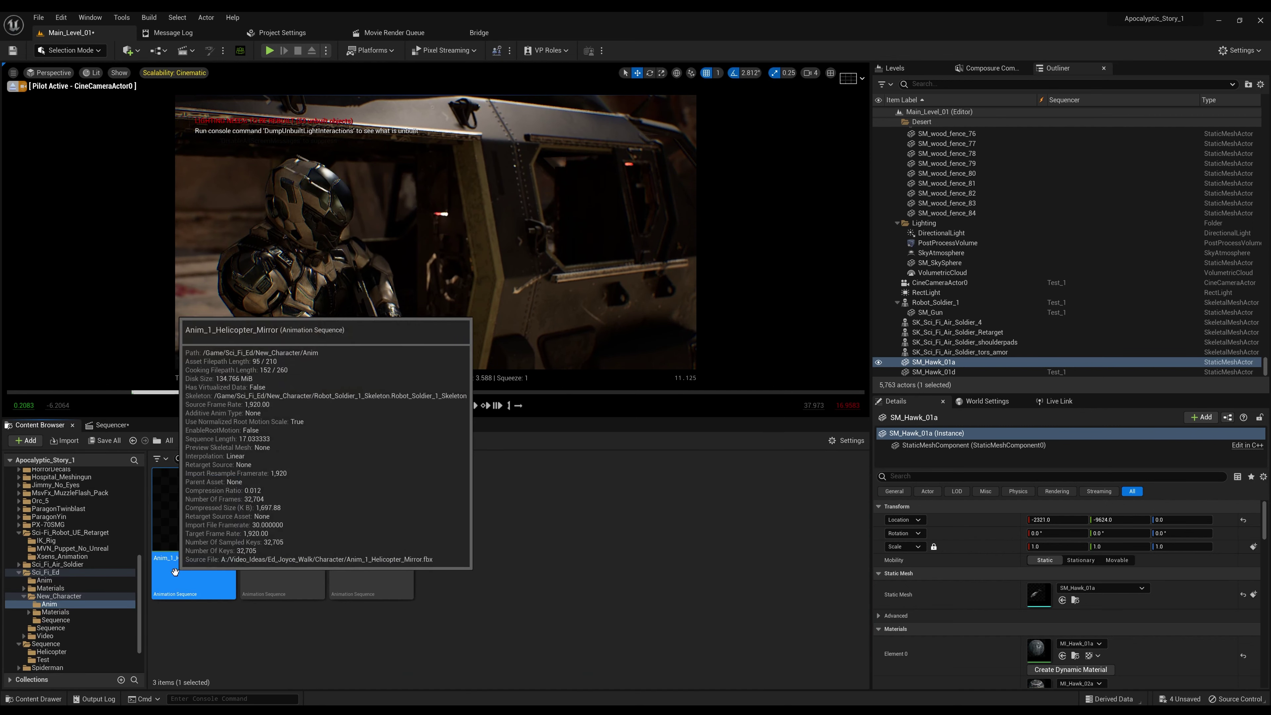
{"action": "double_click", "coordinate": [201, 494]}
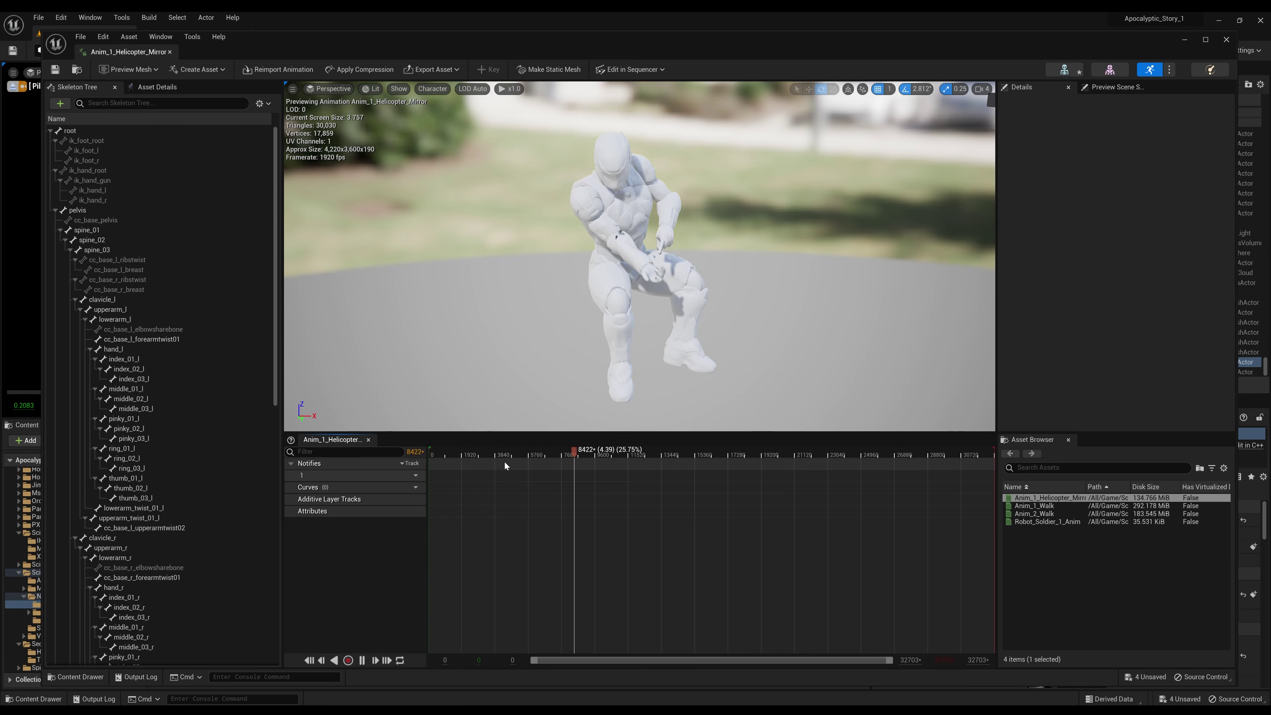
{"action": "left_click_drag", "start_coordinate": [628, 451], "coordinate": [475, 450]}
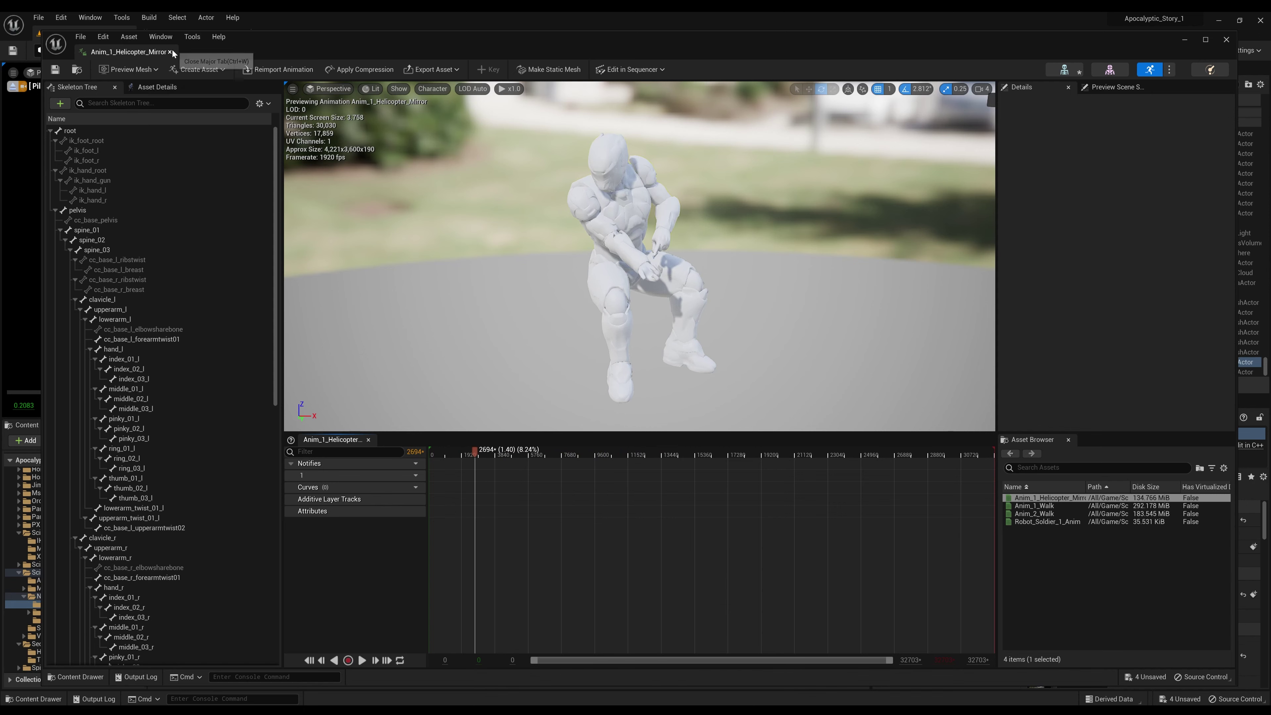
- Duplicate Anim_1_Helicopter_Mirror as Anim_1_Helicopter_Tut and open the copy in the animation editor
{"action": "left_click", "coordinate": [1227, 40]}
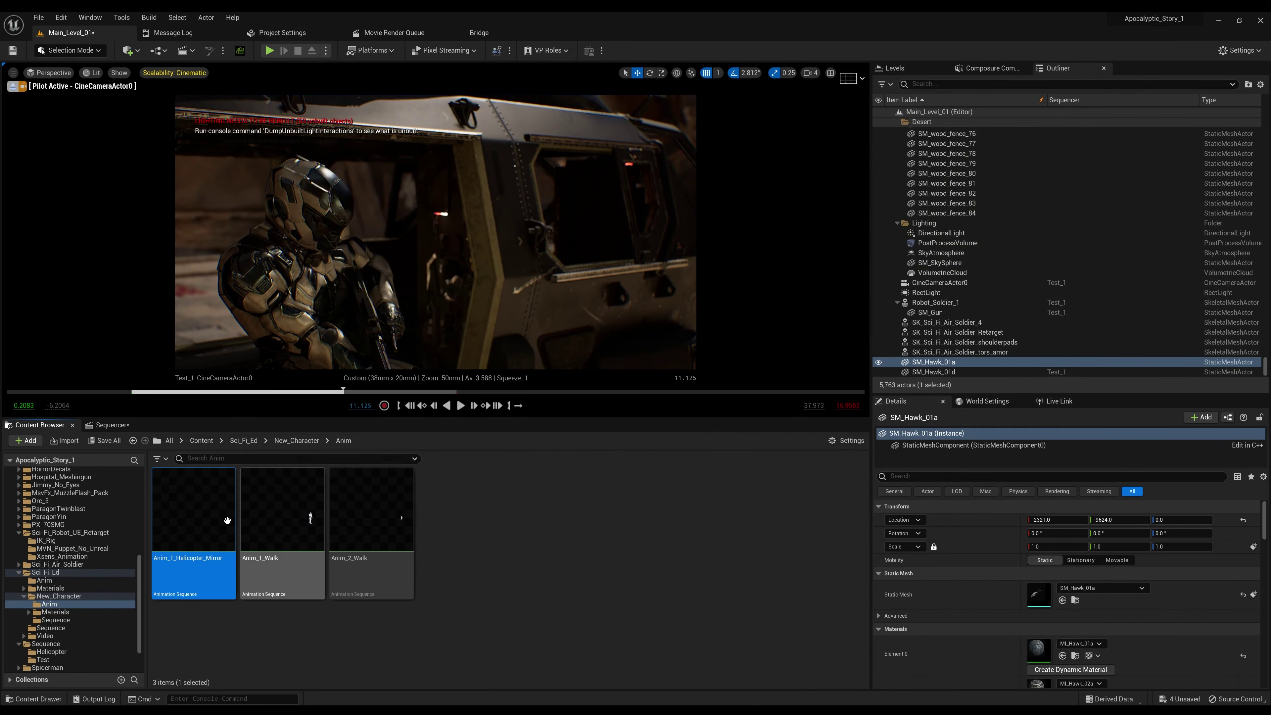
{"action": "right_click", "coordinate": [198, 530]}
{"action": "left_click", "coordinate": [235, 347]}
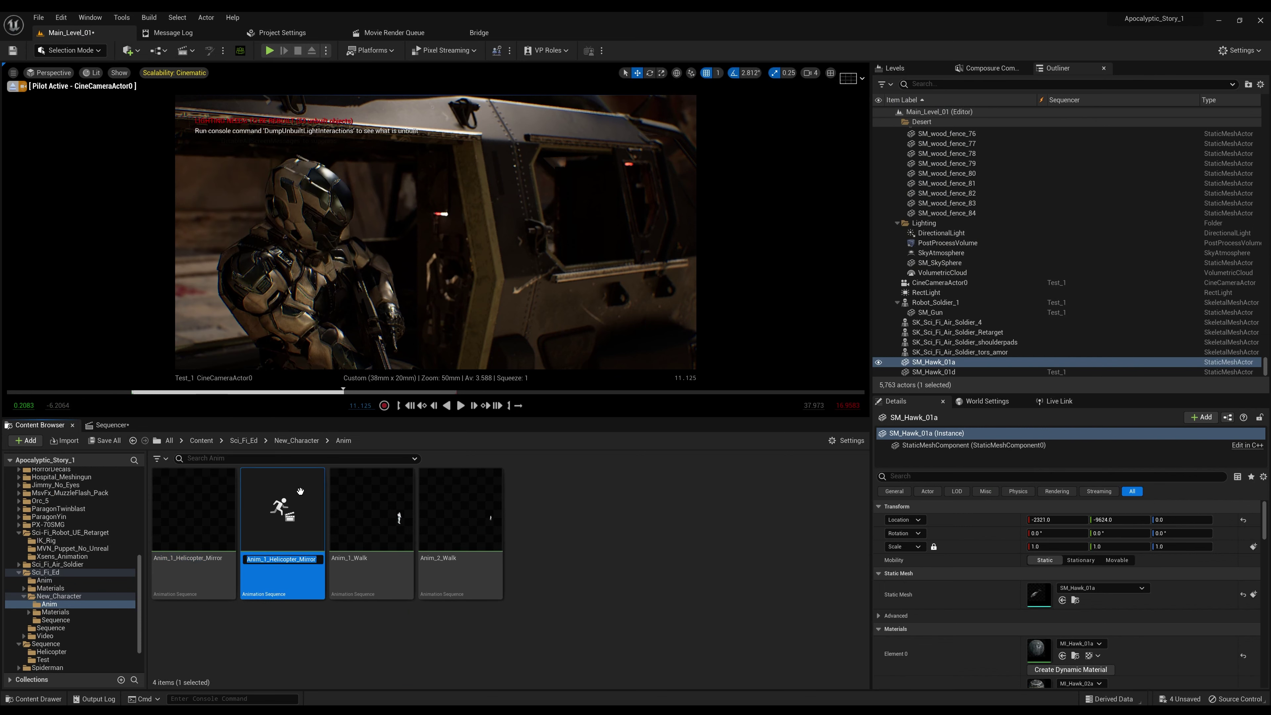
{"action": "double_click", "coordinate": [299, 560]}
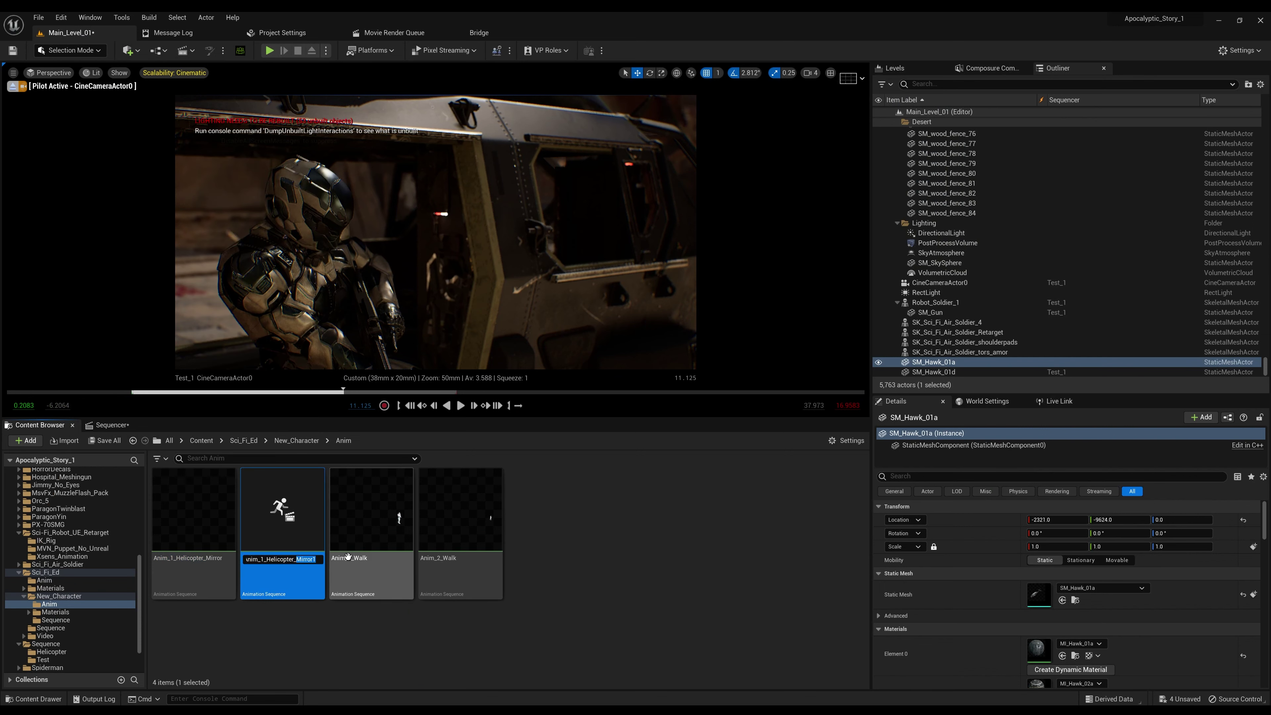
{"action": "type", "text": "Tut"}
{"action": "key", "text": "Return"}
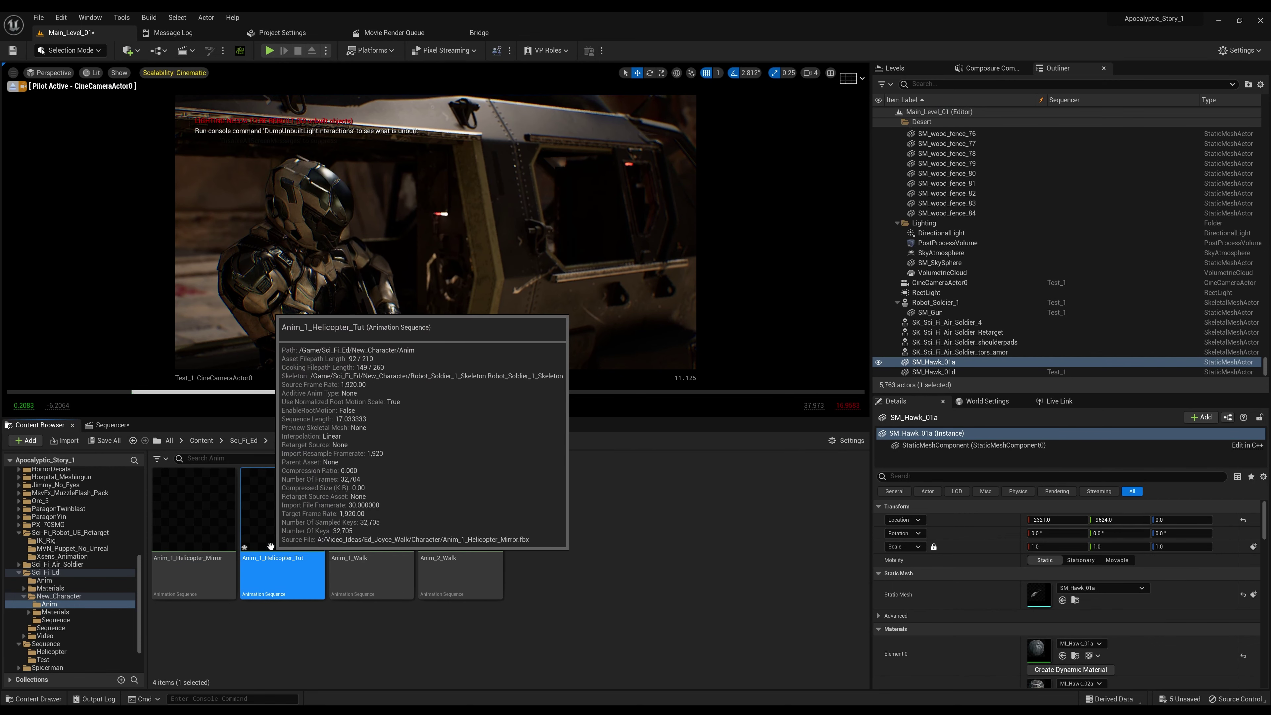
{"action": "double_click", "coordinate": [273, 538]}
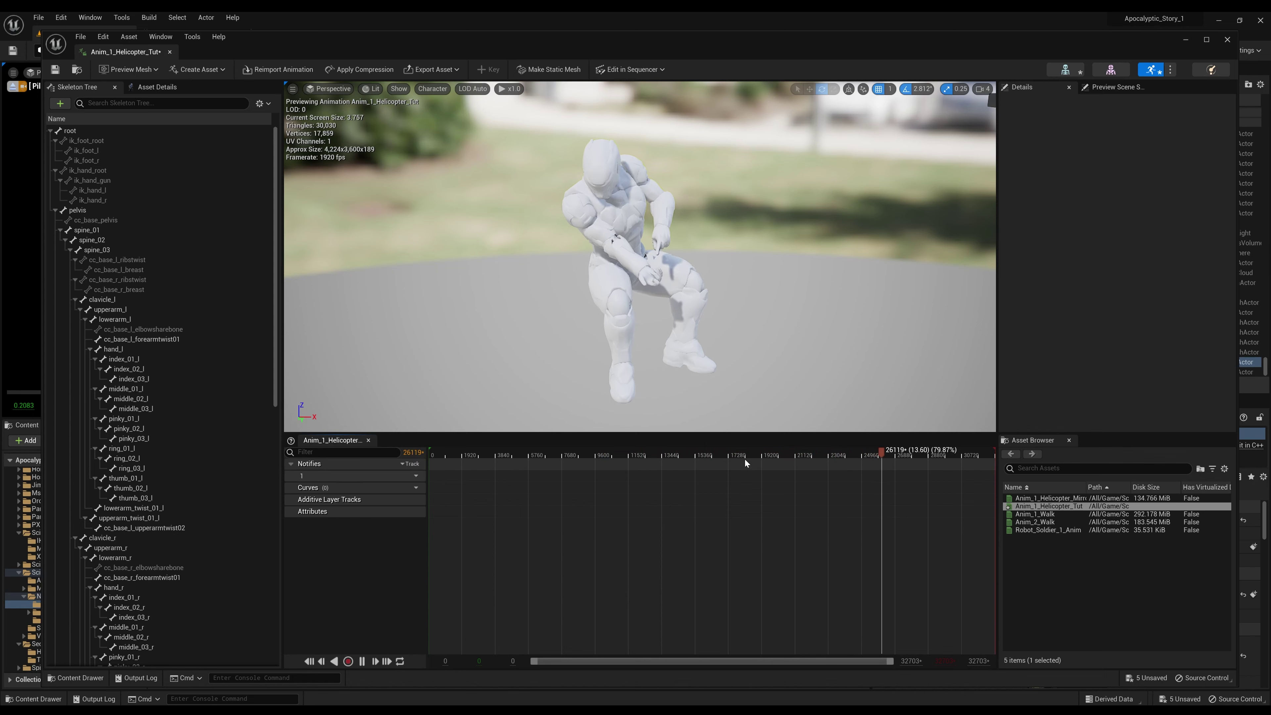
- Pause the preview at frame 11305 (about 5.89 s) and zoom closer on the torso
{"action": "left_click_drag", "start_coordinate": [736, 446], "coordinate": [625, 452]}
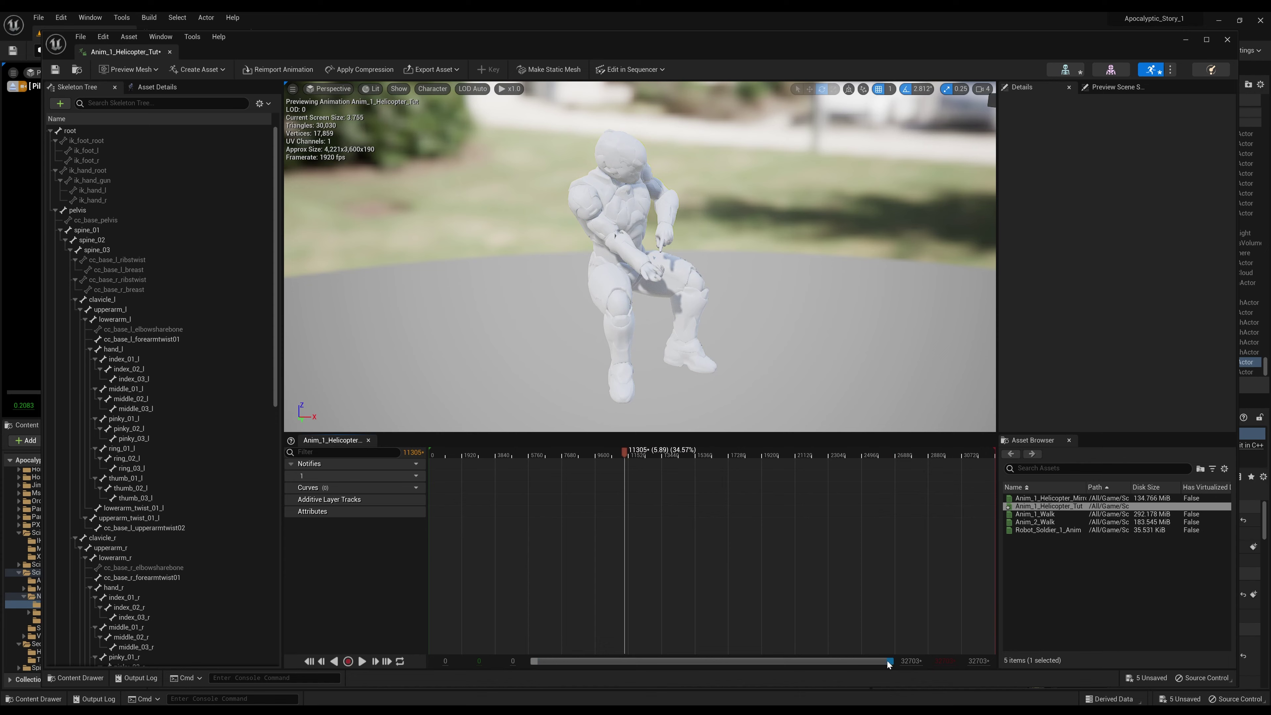
{"action": "left_click_drag", "start_coordinate": [887, 660], "coordinate": [808, 663]}
{"action": "scroll", "coordinate": [722, 323], "scroll_direction": "up", "scroll_amount": 3}
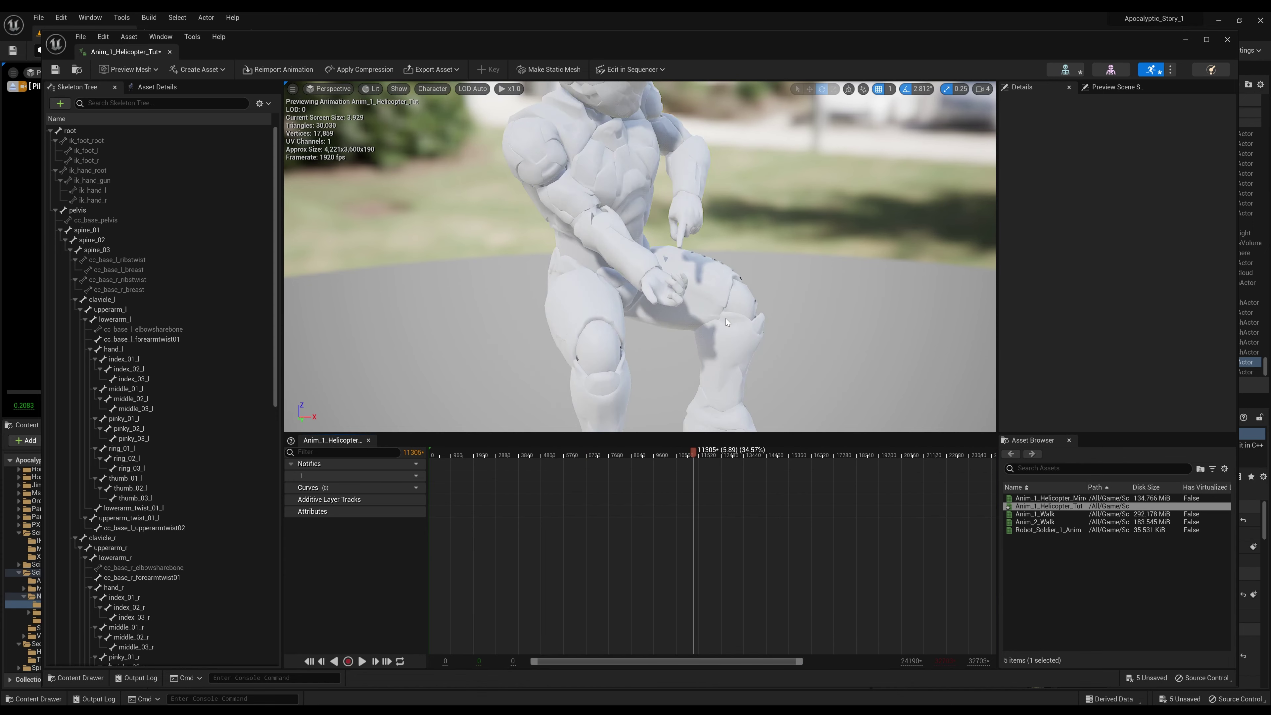
{"action": "mouse_move", "coordinate": [686, 303]}
{"action": "left_mouse_down"}
{"action": "mouse_move", "coordinate": [716, 303]}
{"action": "mouse_move", "coordinate": [670, 301]}
{"action": "mouse_move", "coordinate": [691, 305]}
{"action": "mouse_move", "coordinate": [685, 295]}
{"action": "left_mouse_up"}
- Inspect the spine_01, spine_02 and clavicle_l bones in the Skeleton Tree
{"action": "left_click", "coordinate": [83, 231]}
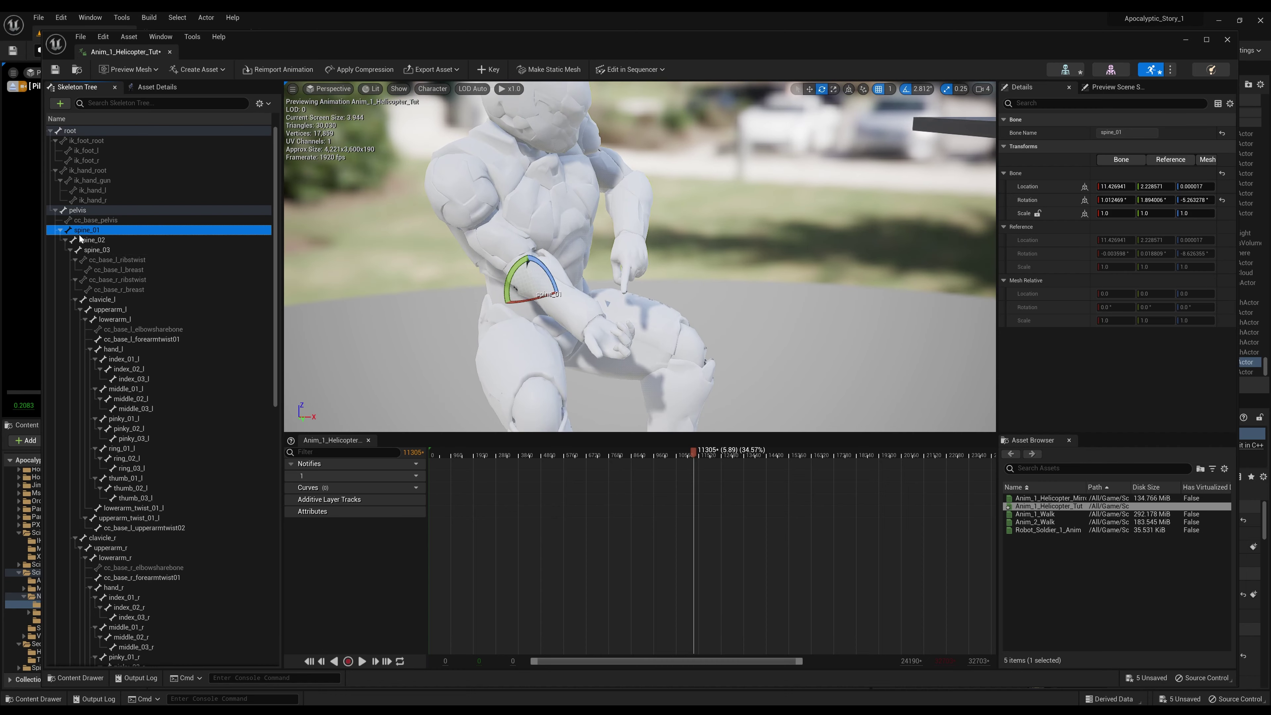
{"action": "left_click", "coordinate": [91, 241]}
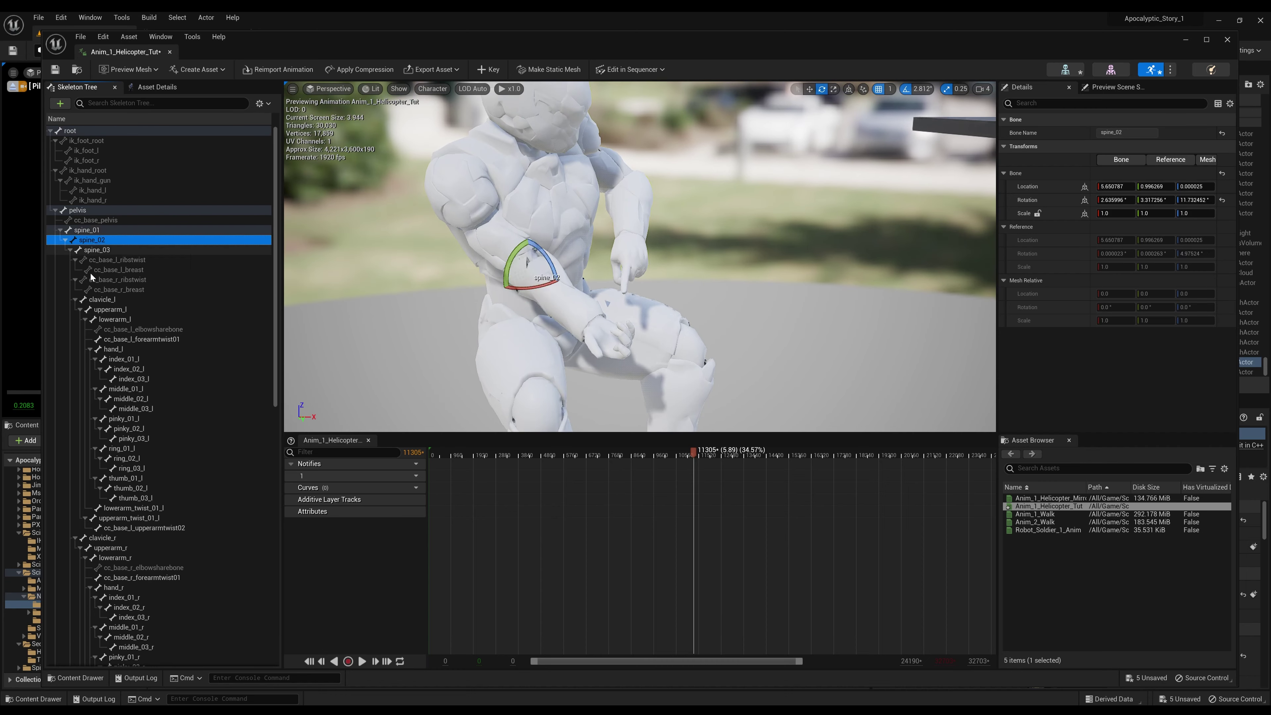
{"action": "left_click", "coordinate": [106, 300]}
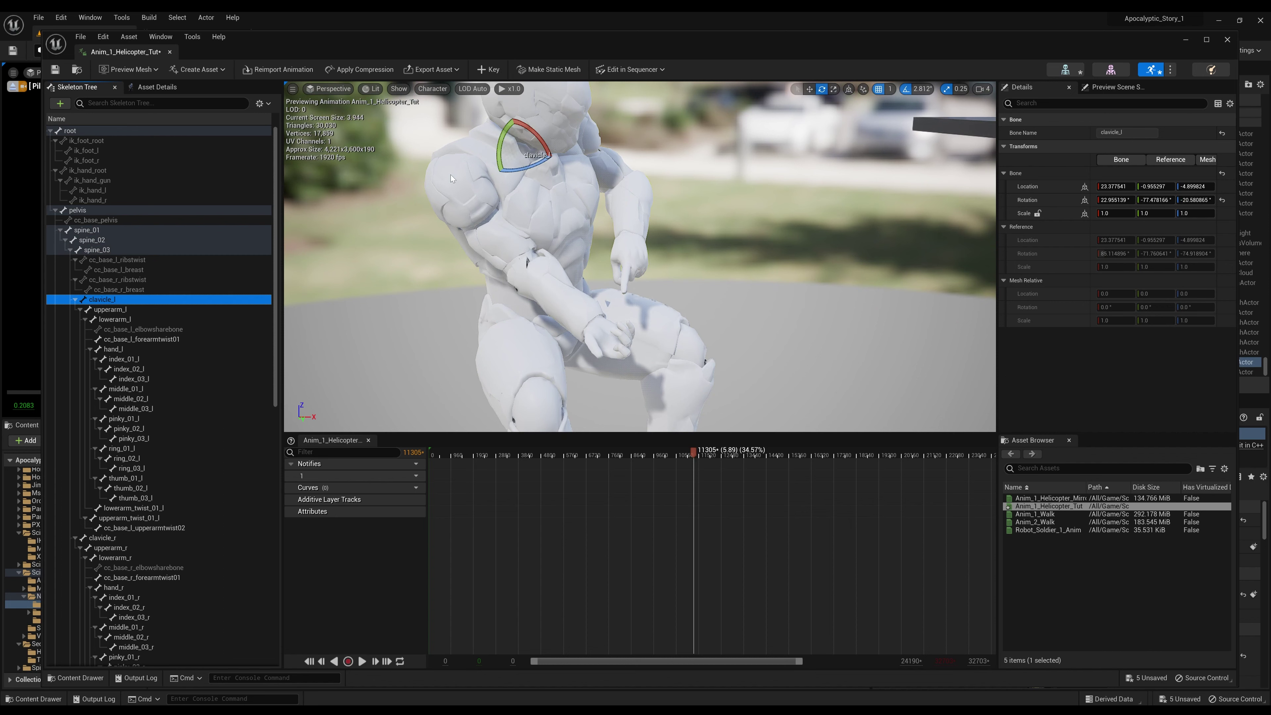
- Draw the full bone hierarchy over the character and select the upperarm_l bone
{"action": "left_click", "coordinate": [434, 92]}
{"action": "mouse_move", "coordinate": [439, 138]}
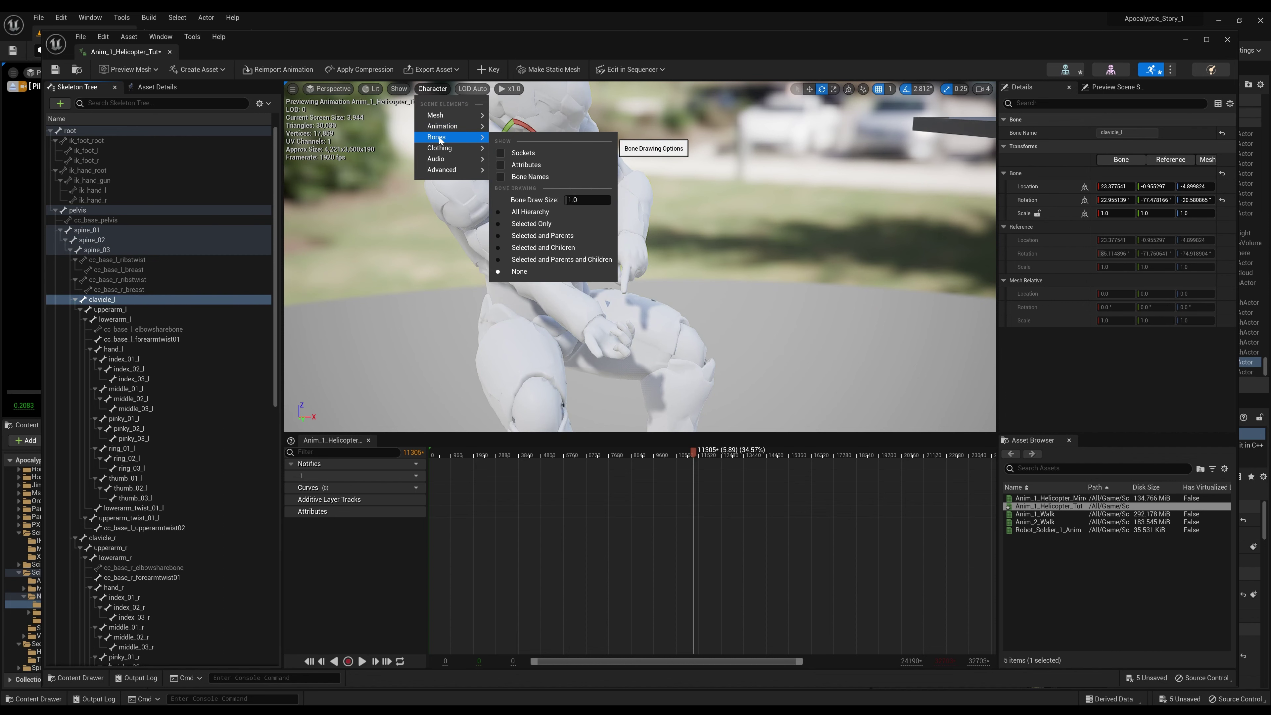
{"action": "left_click", "coordinate": [515, 213]}
{"action": "left_click", "coordinate": [476, 207]}
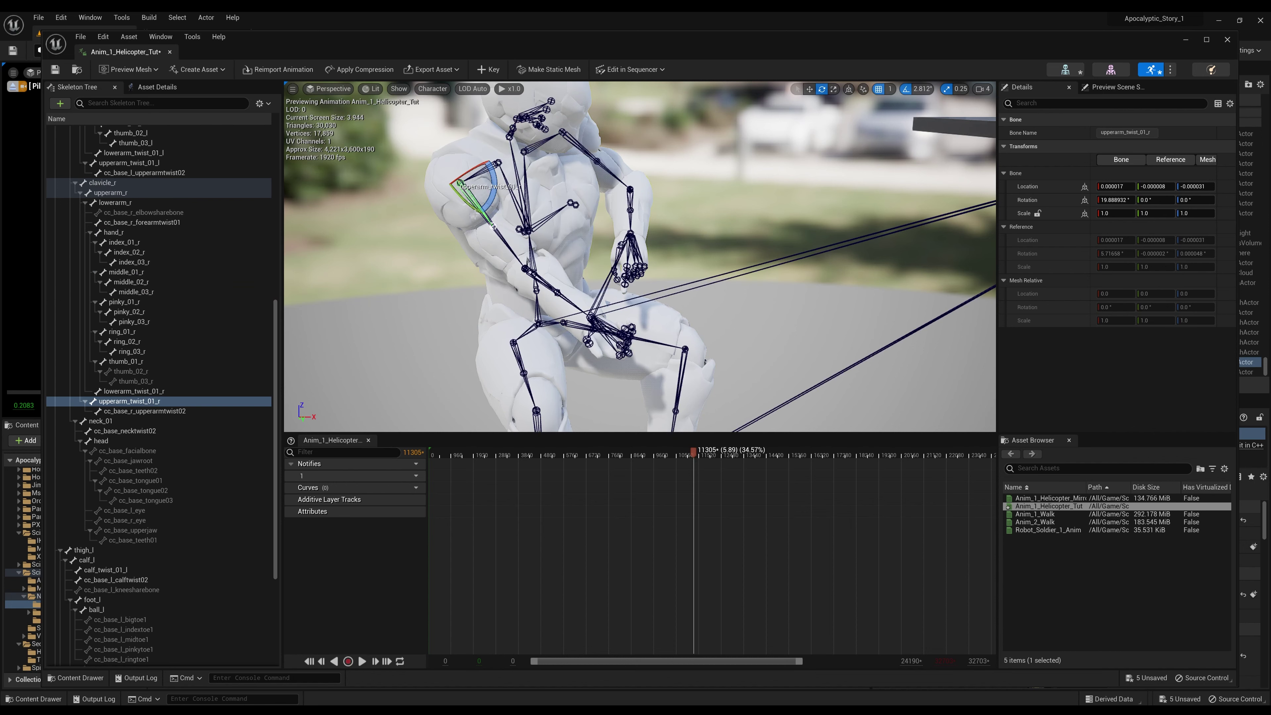
{"action": "left_click", "coordinate": [608, 173]}
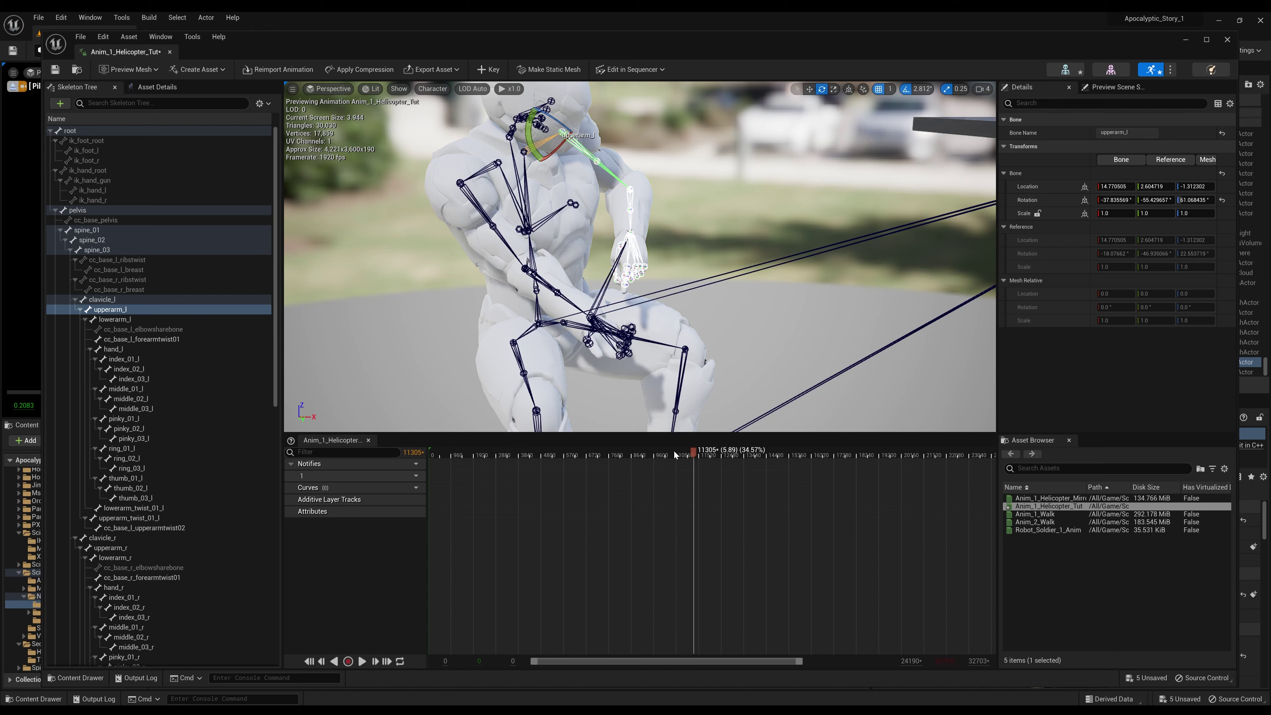
- Return the animation preview to frame 0 (0.00 s)
{"action": "left_click_drag", "start_coordinate": [675, 454], "coordinate": [397, 453]}
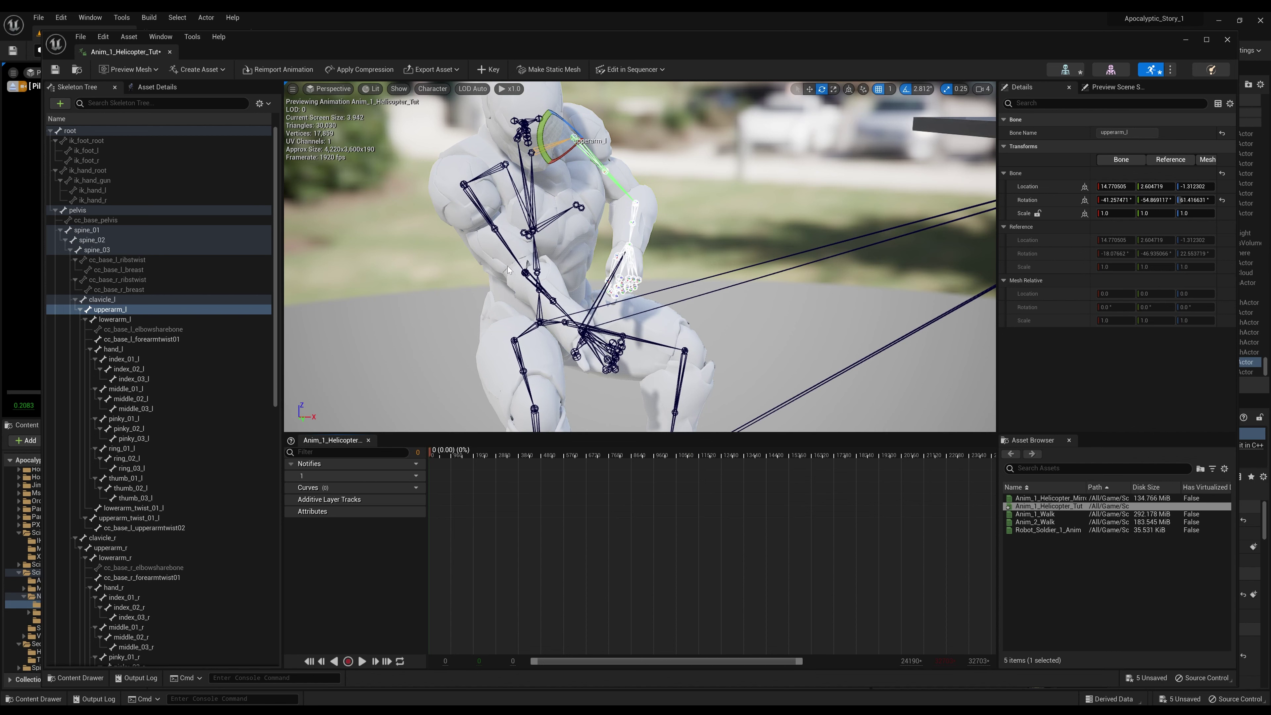
{"action": "scroll", "coordinate": [508, 275], "scroll_direction": "down", "scroll_amount": 3}
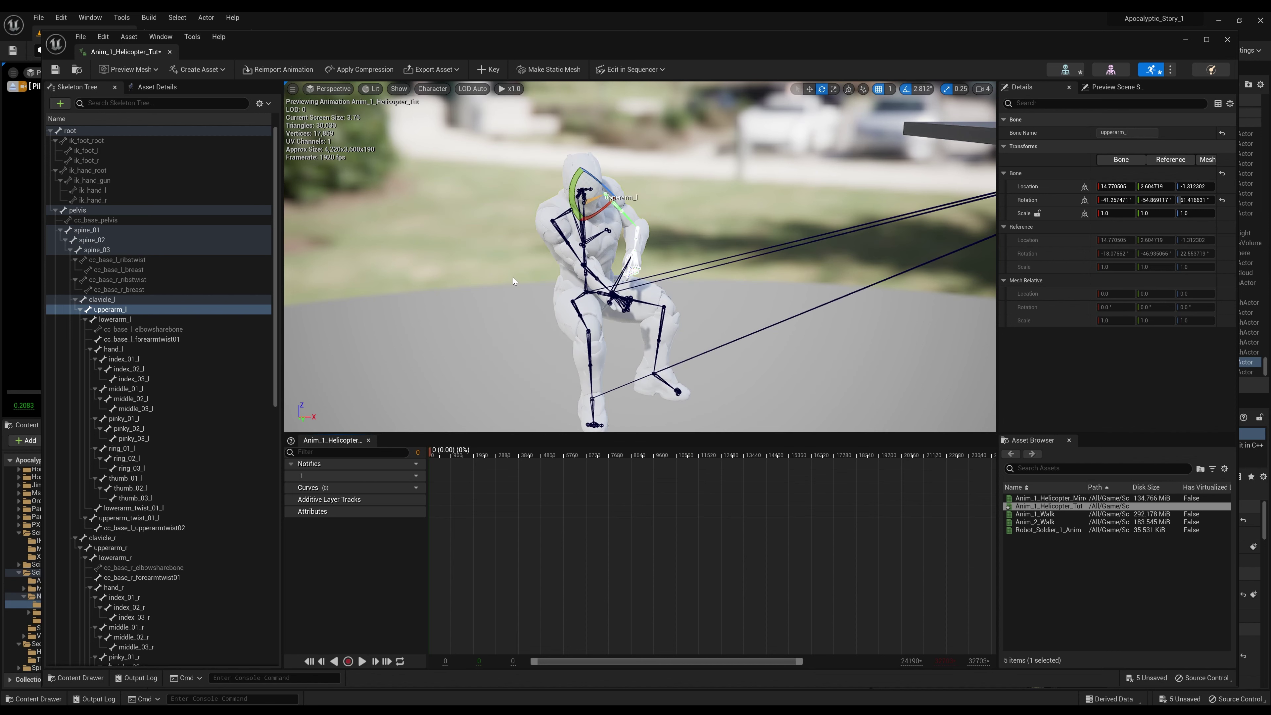
{"action": "scroll", "coordinate": [514, 279], "scroll_direction": "up", "scroll_amount": 1}
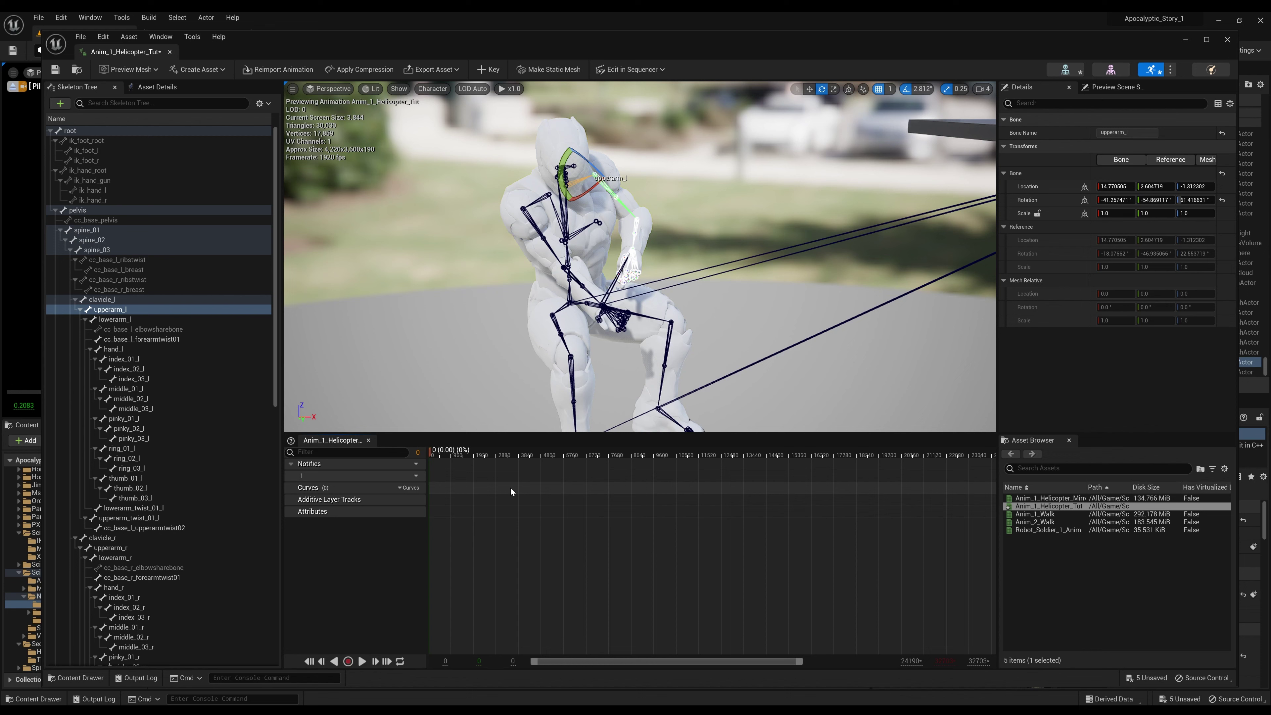
- Key upperarm_l at frame 505 to create its additive layer track, then select calf_l
{"action": "left_click_drag", "start_coordinate": [435, 449], "coordinate": [409, 458]}
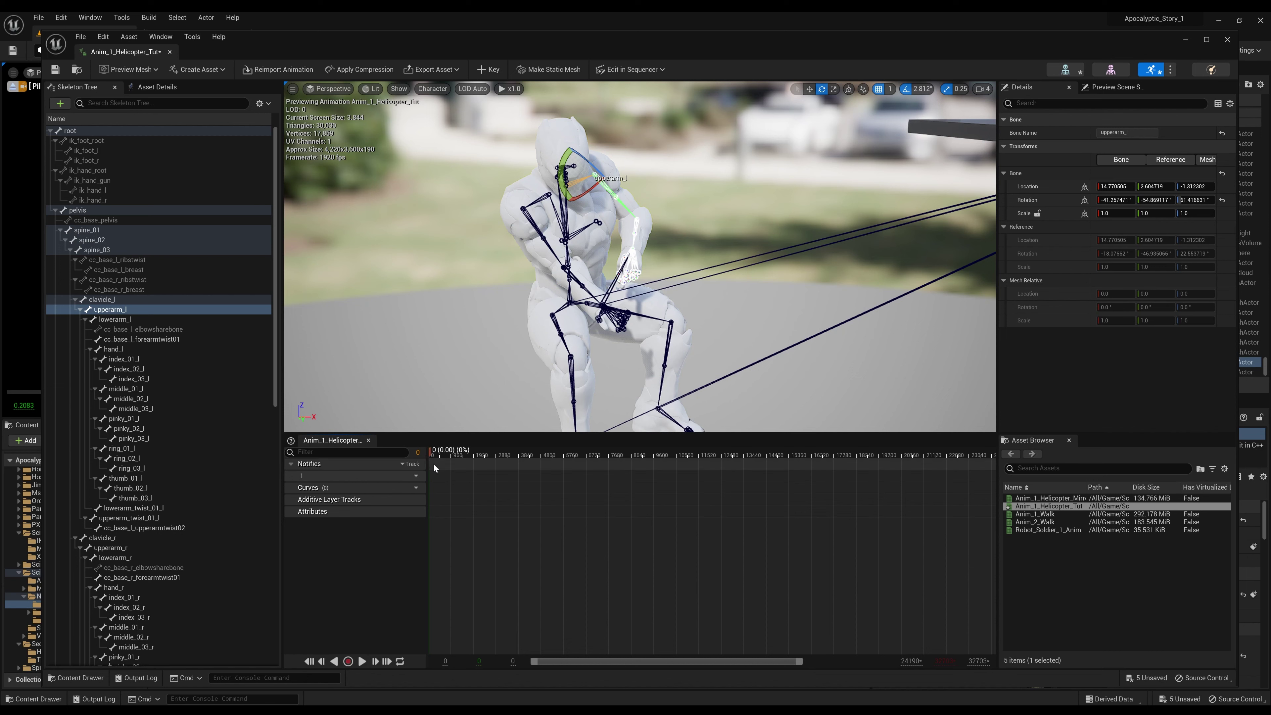
{"action": "key", "text": "s"}
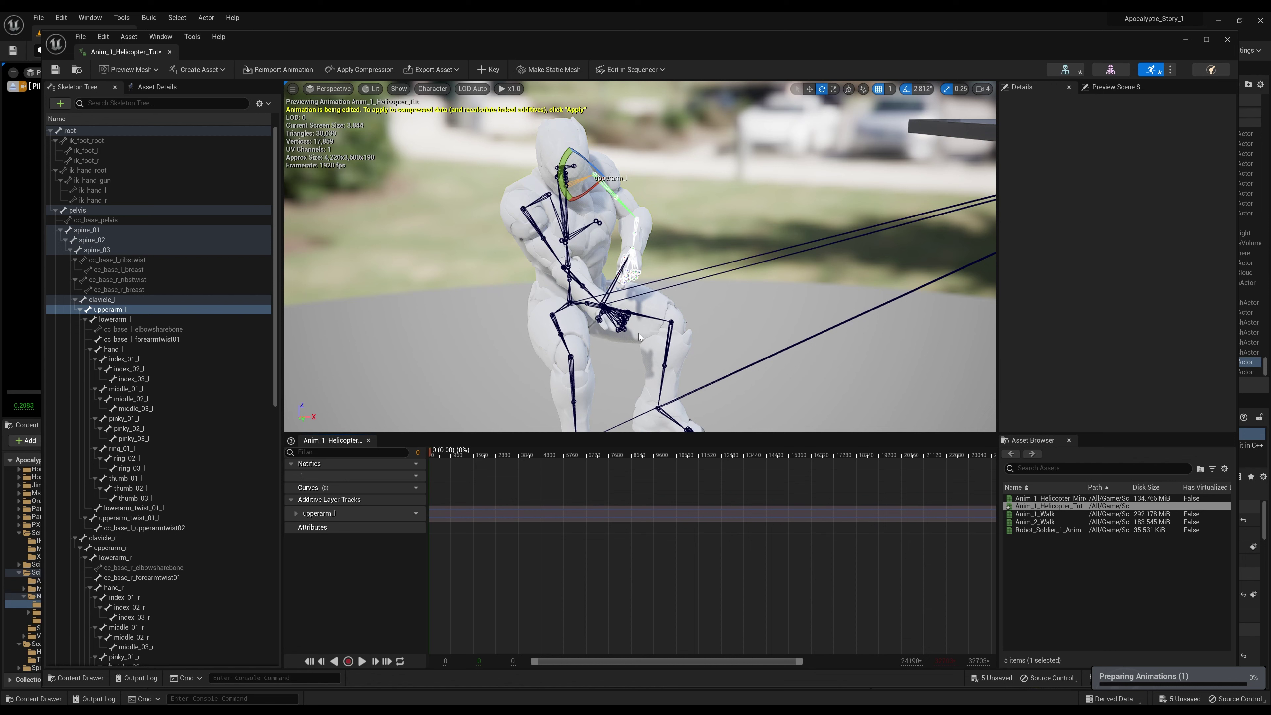
{"action": "left_click", "coordinate": [669, 326]}
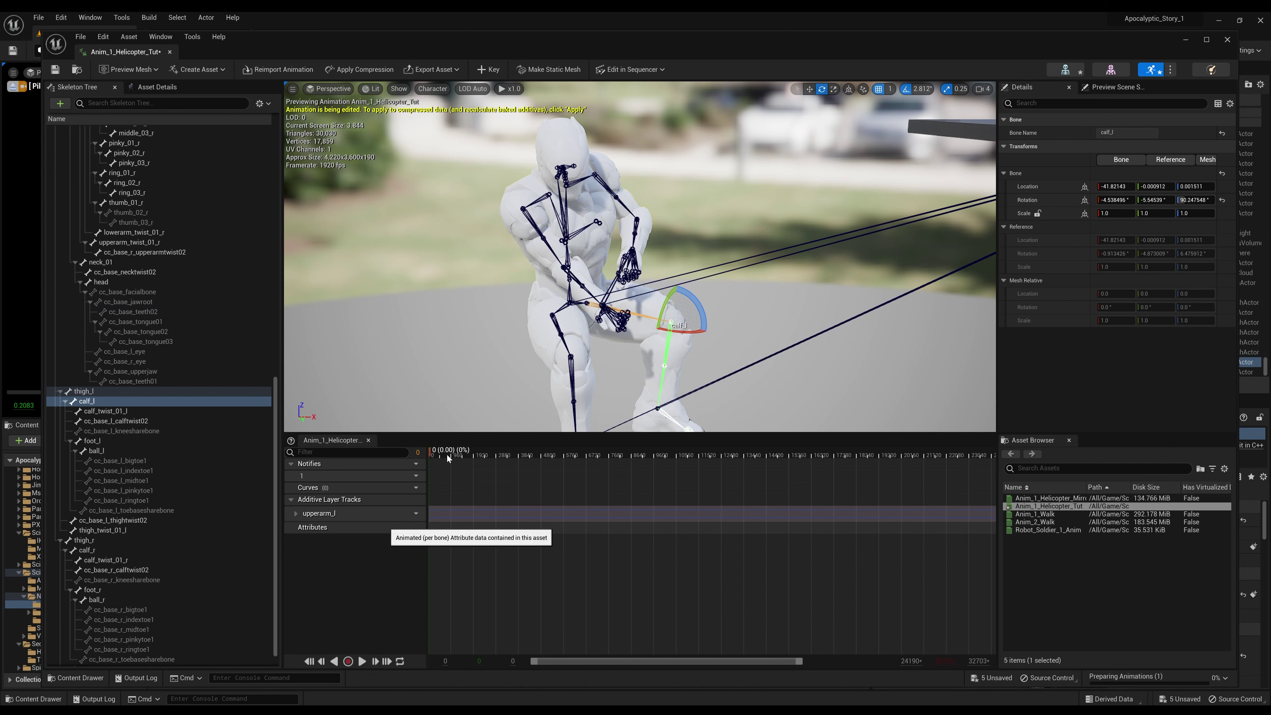
- Key calf_l to add its additive layer track, then zoom out and scrub the full timeline
{"action": "key", "text": "s"}
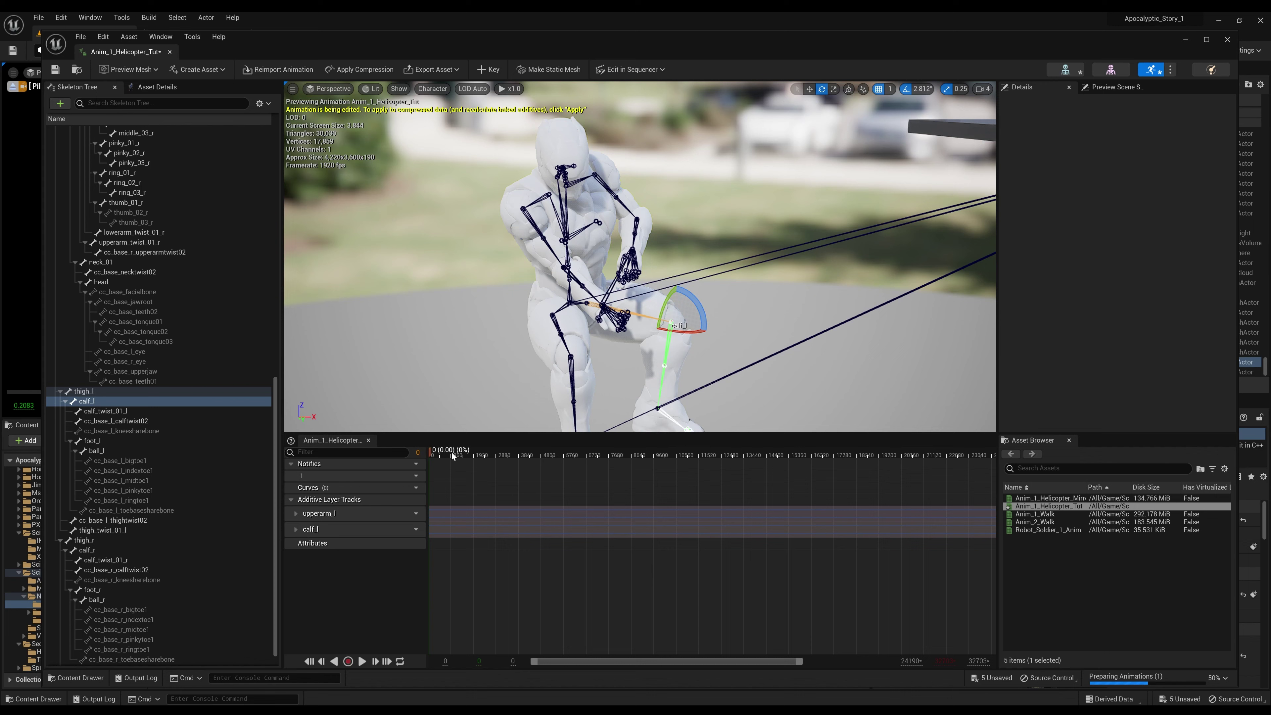
{"action": "left_click_drag", "start_coordinate": [451, 452], "coordinate": [967, 457]}
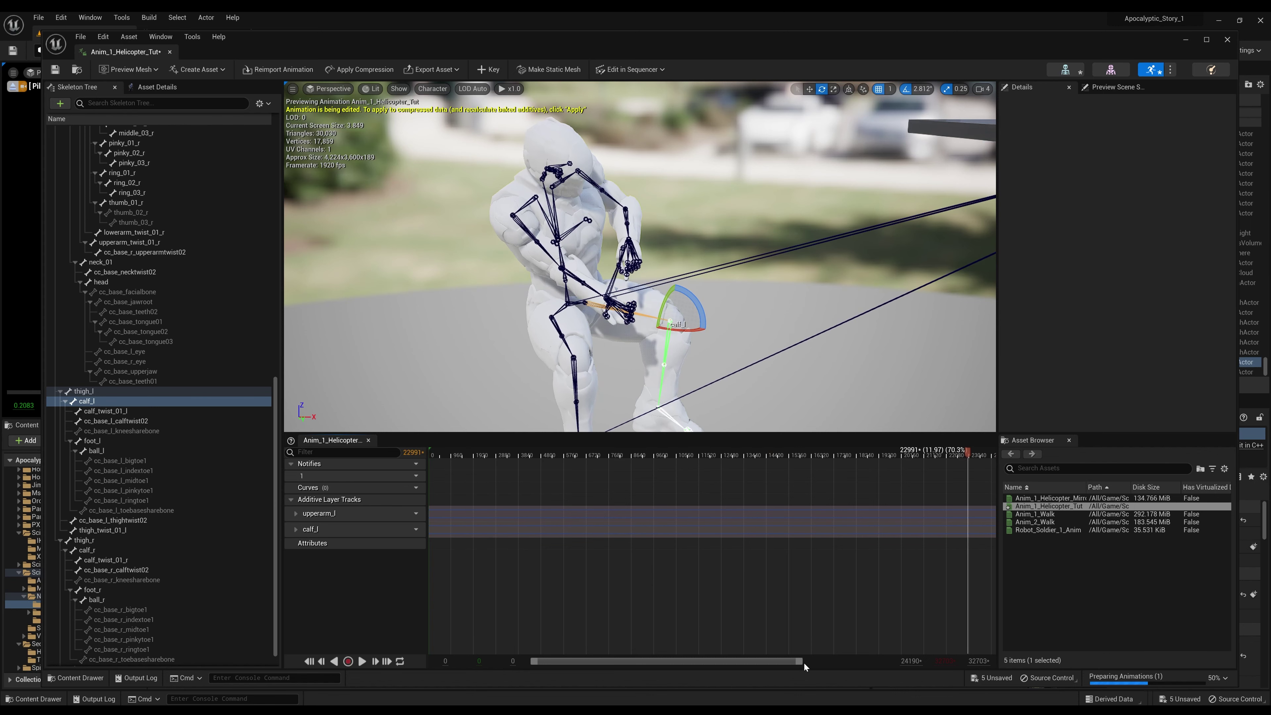
{"action": "left_click_drag", "start_coordinate": [799, 661], "coordinate": [955, 669]}
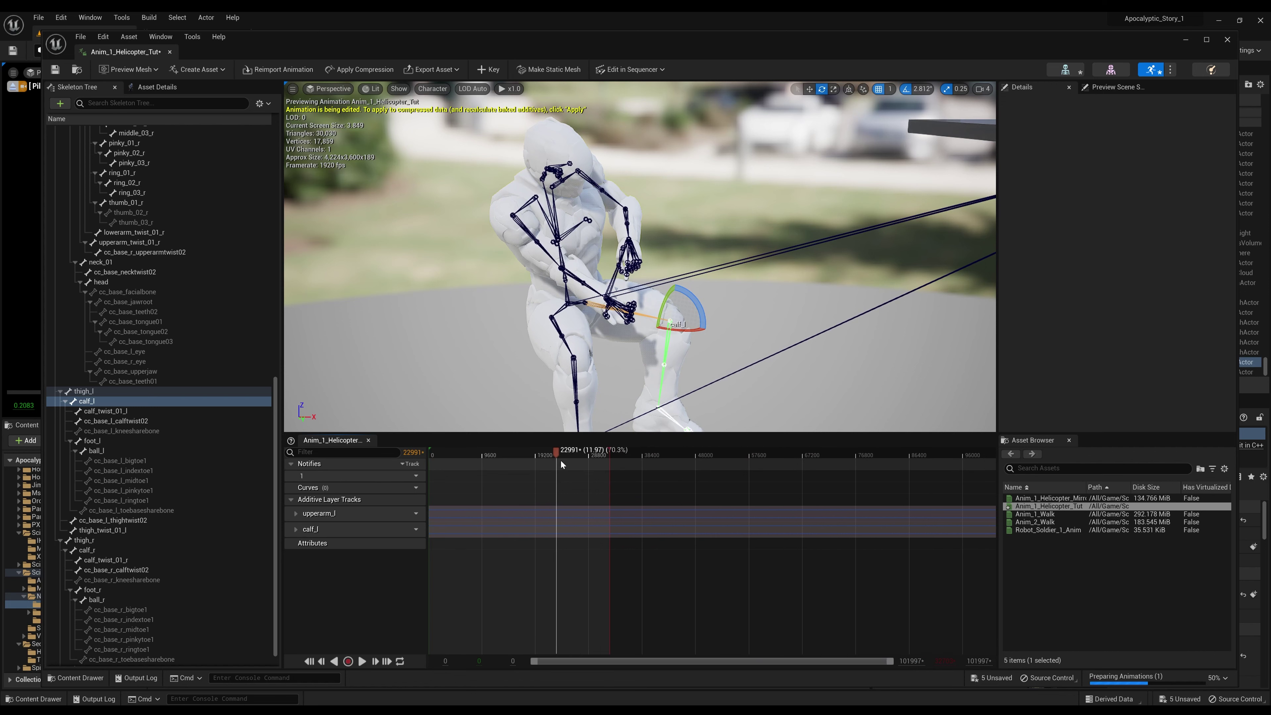
{"action": "left_click_drag", "start_coordinate": [565, 453], "coordinate": [600, 453]}
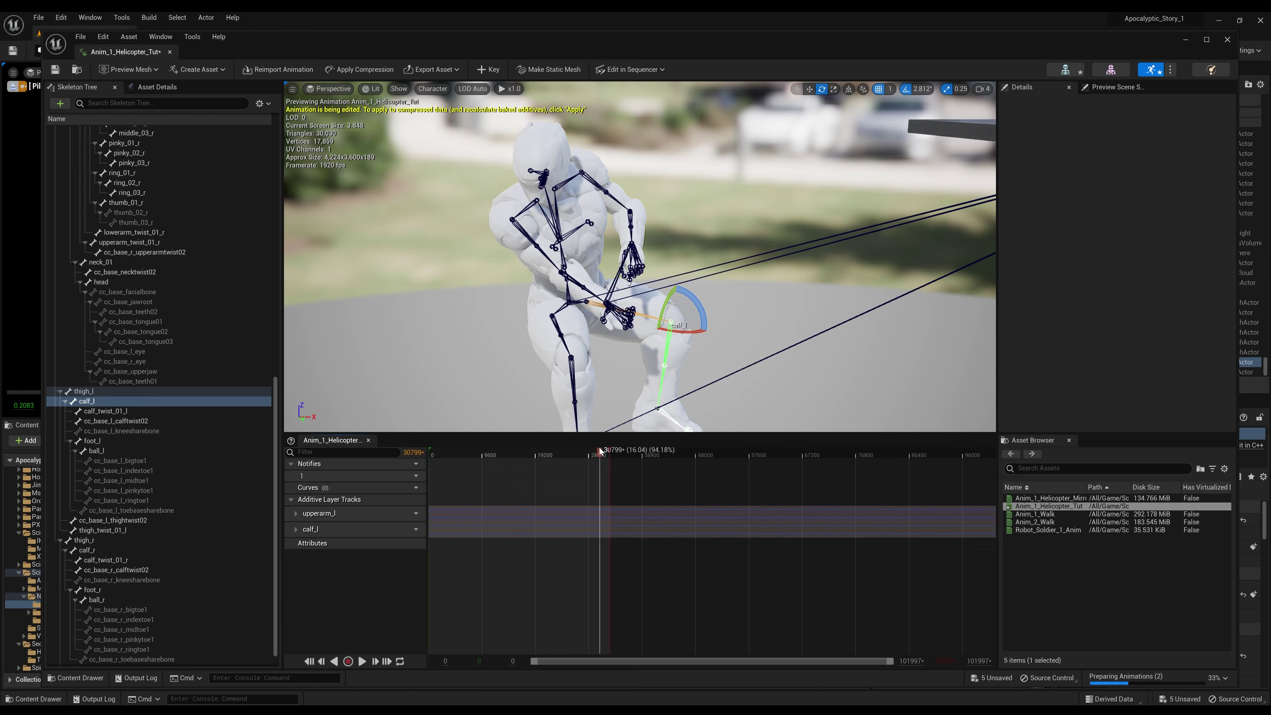
{"action": "left_click_drag", "start_coordinate": [599, 447], "coordinate": [469, 457]}
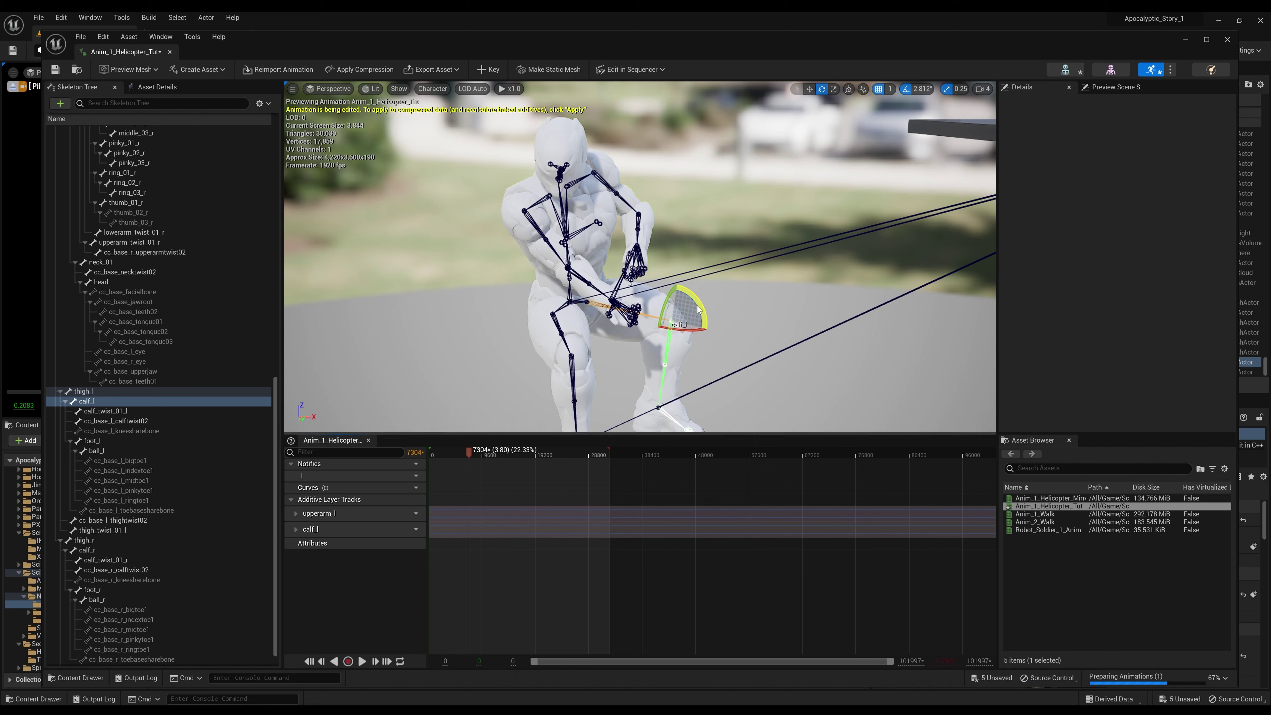
- Try moving and then rotating the left calf, undoing both attempts
{"action": "key", "text": "w"}
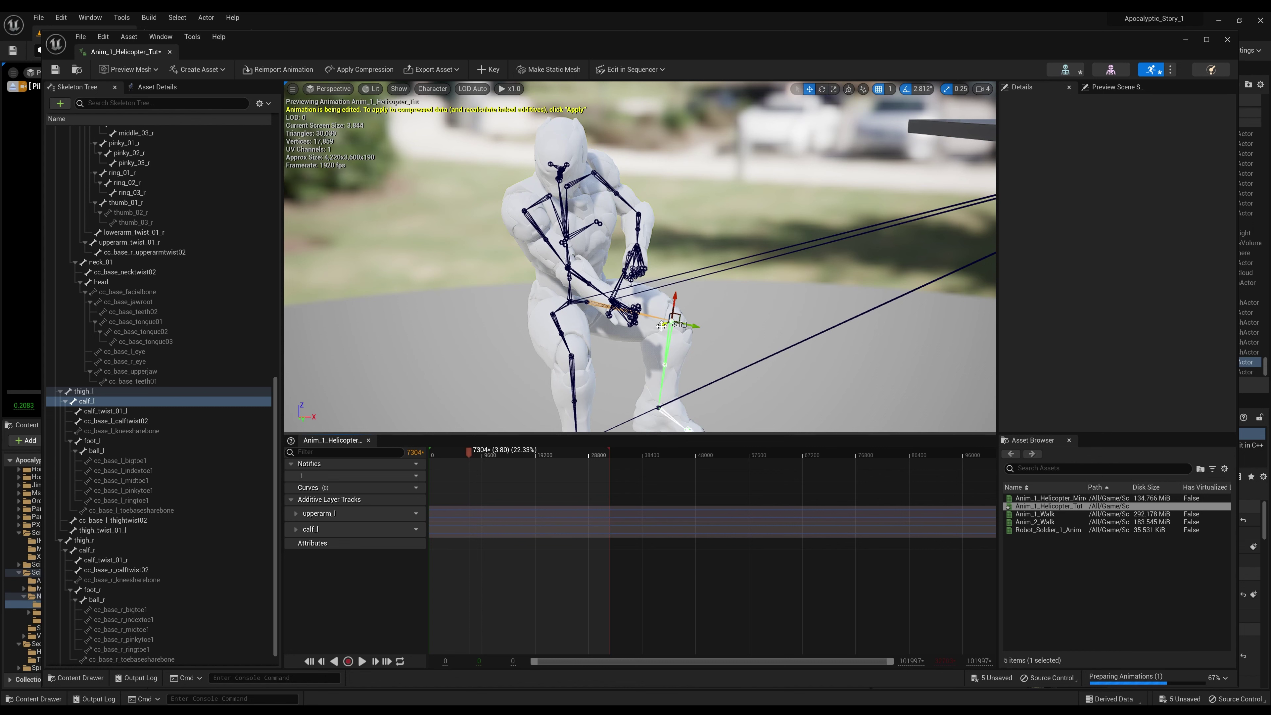
{"action": "left_click_drag", "start_coordinate": [660, 326], "coordinate": [671, 324]}
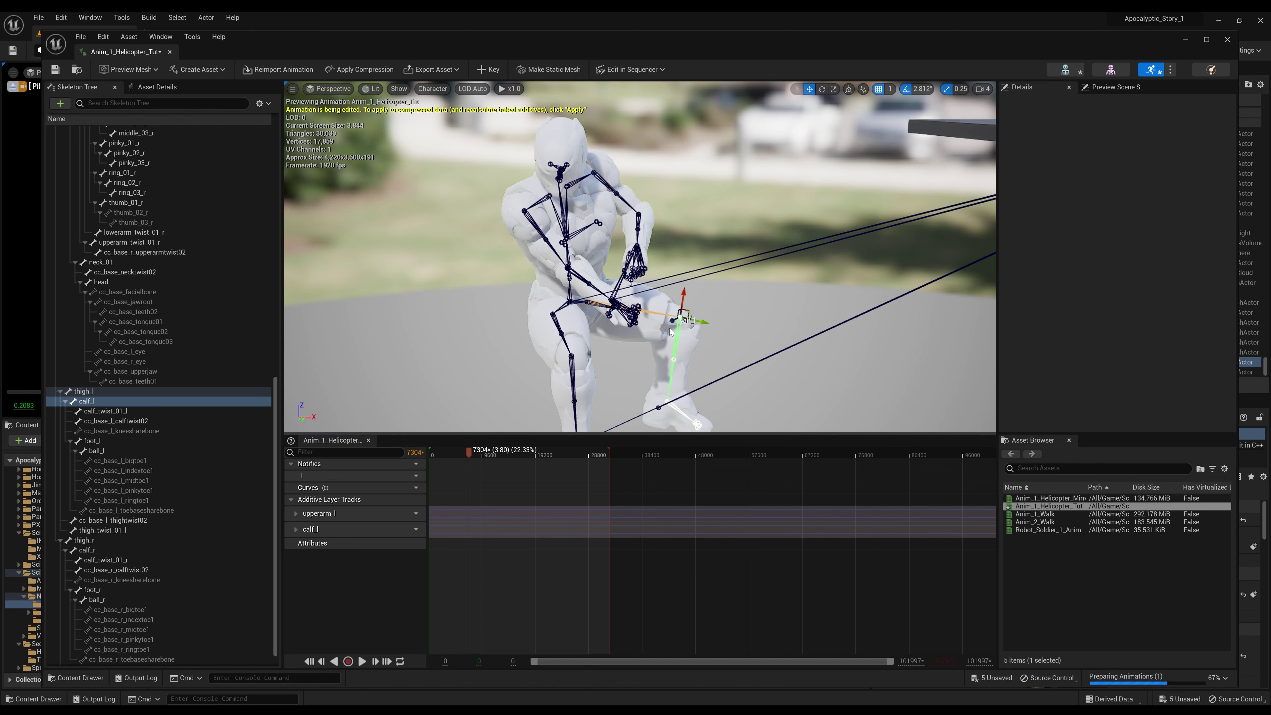
{"action": "key", "text": "ctrl+z"}
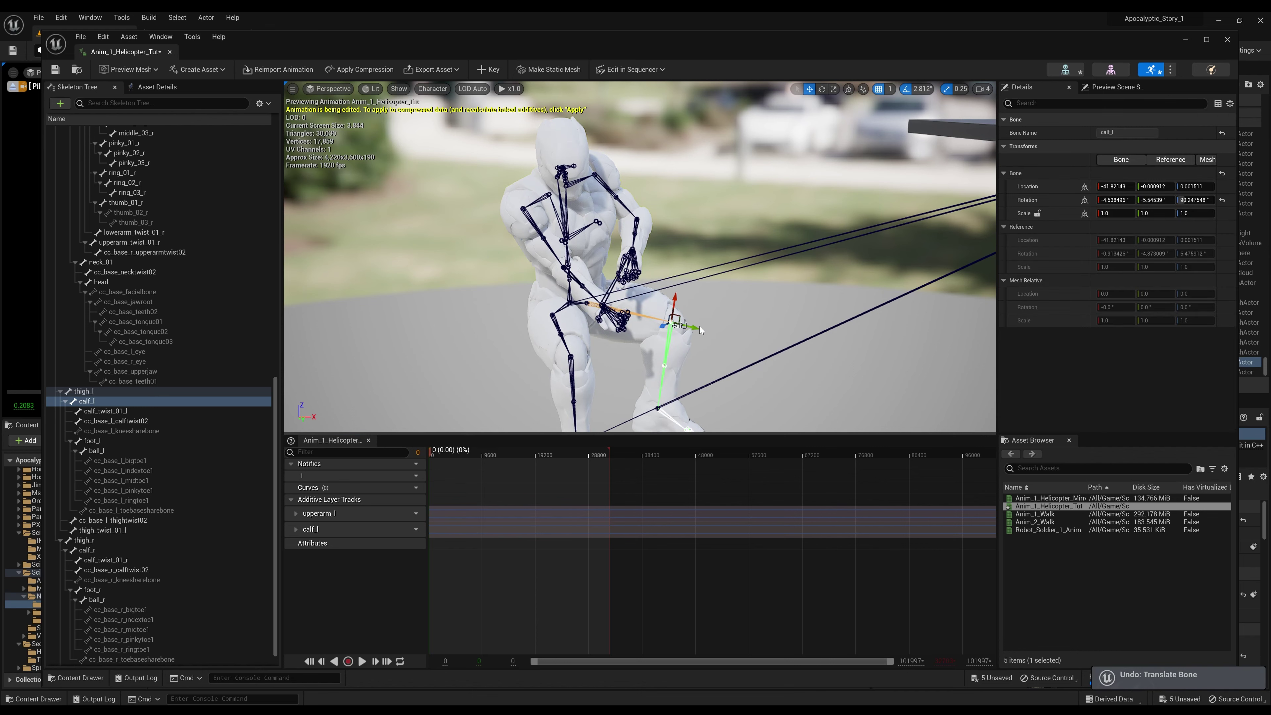
{"action": "key", "text": "e"}
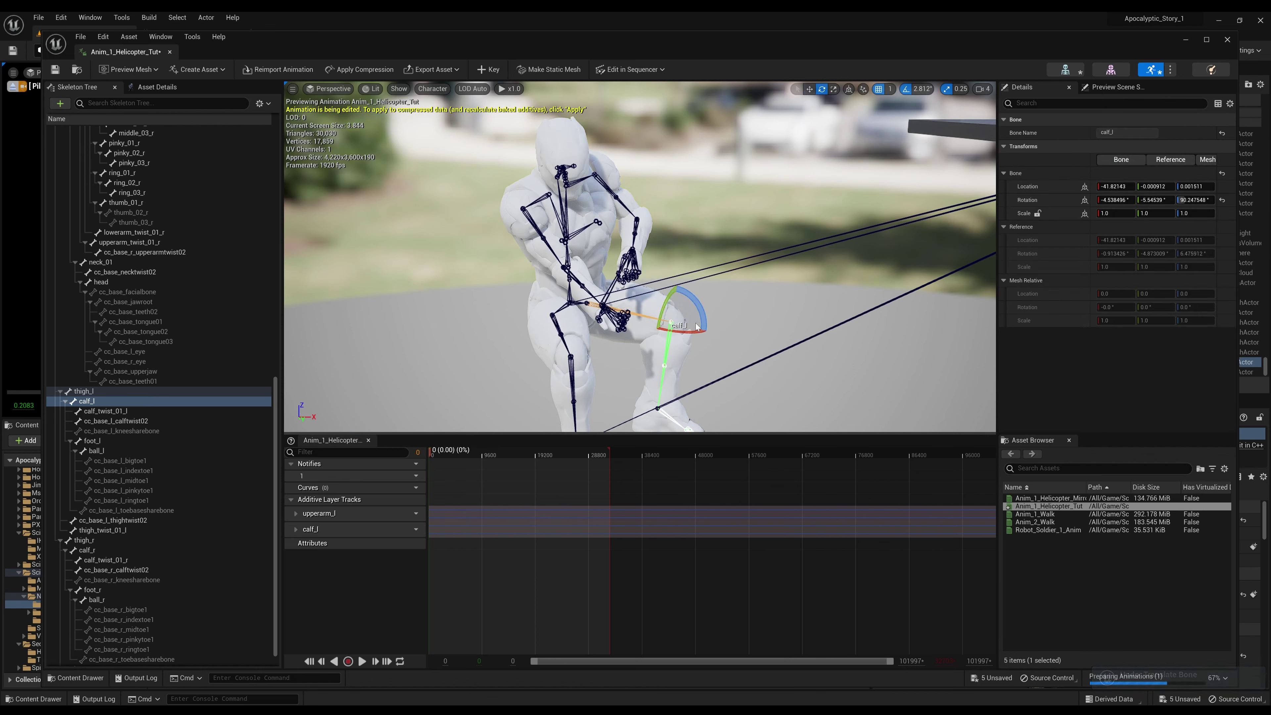
{"action": "left_click_drag", "start_coordinate": [699, 308], "coordinate": [728, 354]}
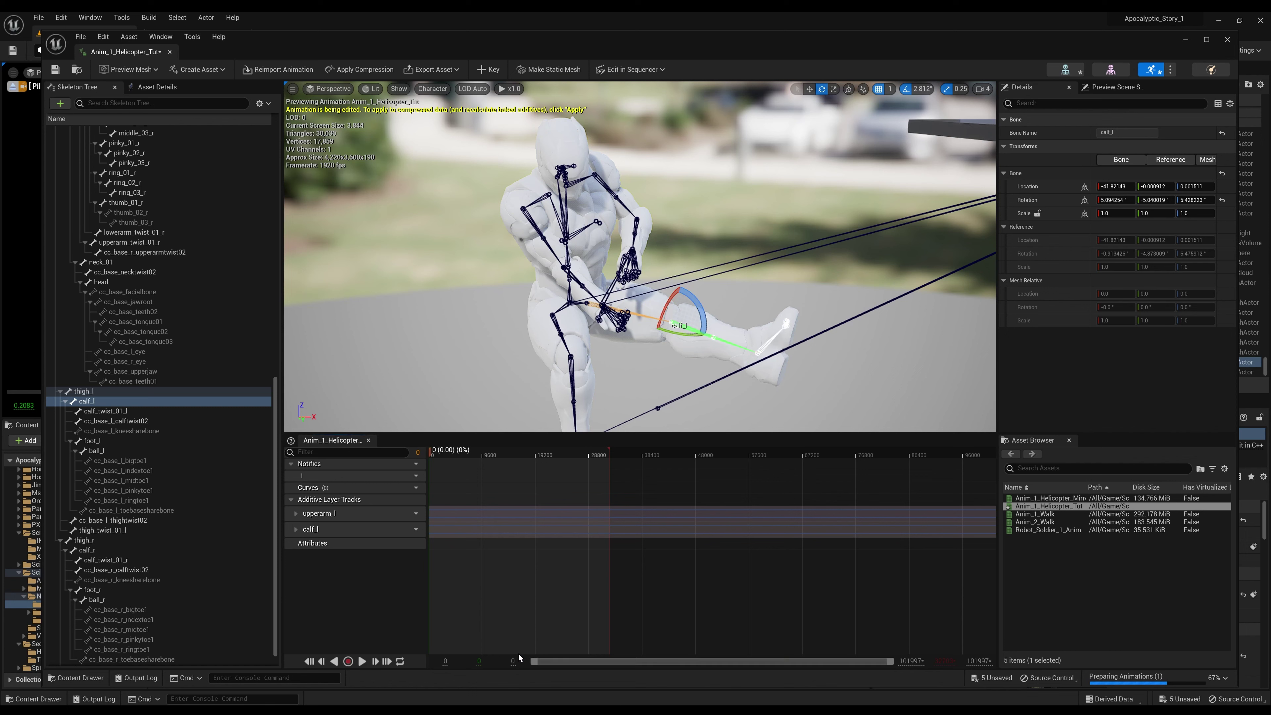
{"action": "key", "text": "ctrl+z"}
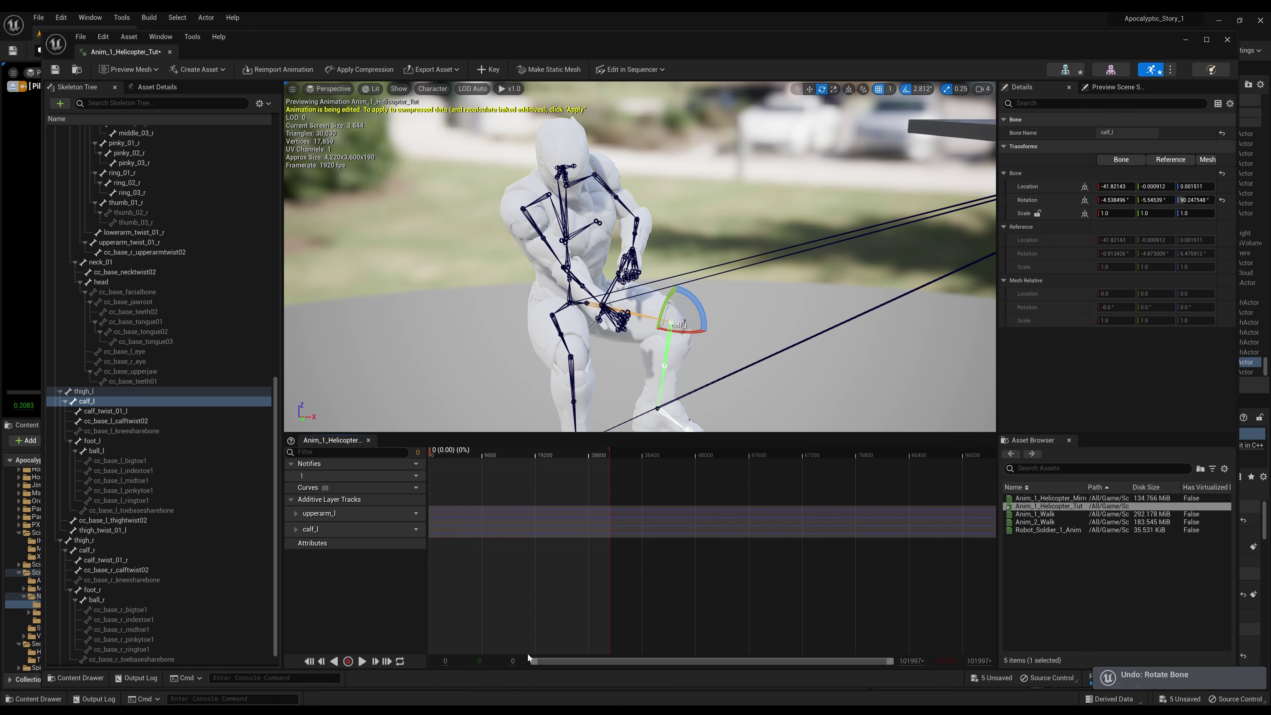
- At frame 18070 (about 9.41 s), rotate calf_l to raise the left leg forward
{"action": "left_click_drag", "start_coordinate": [446, 455], "coordinate": [529, 453]}
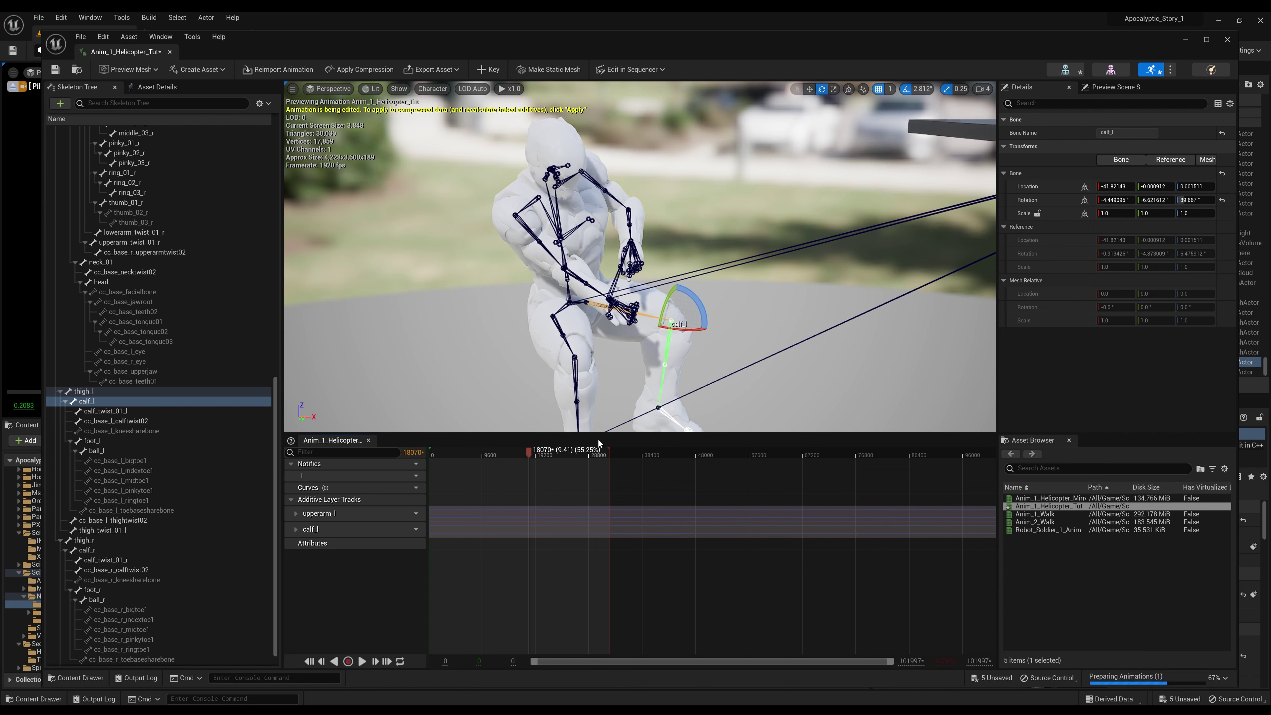
{"action": "left_click_drag", "start_coordinate": [706, 304], "coordinate": [728, 290]}
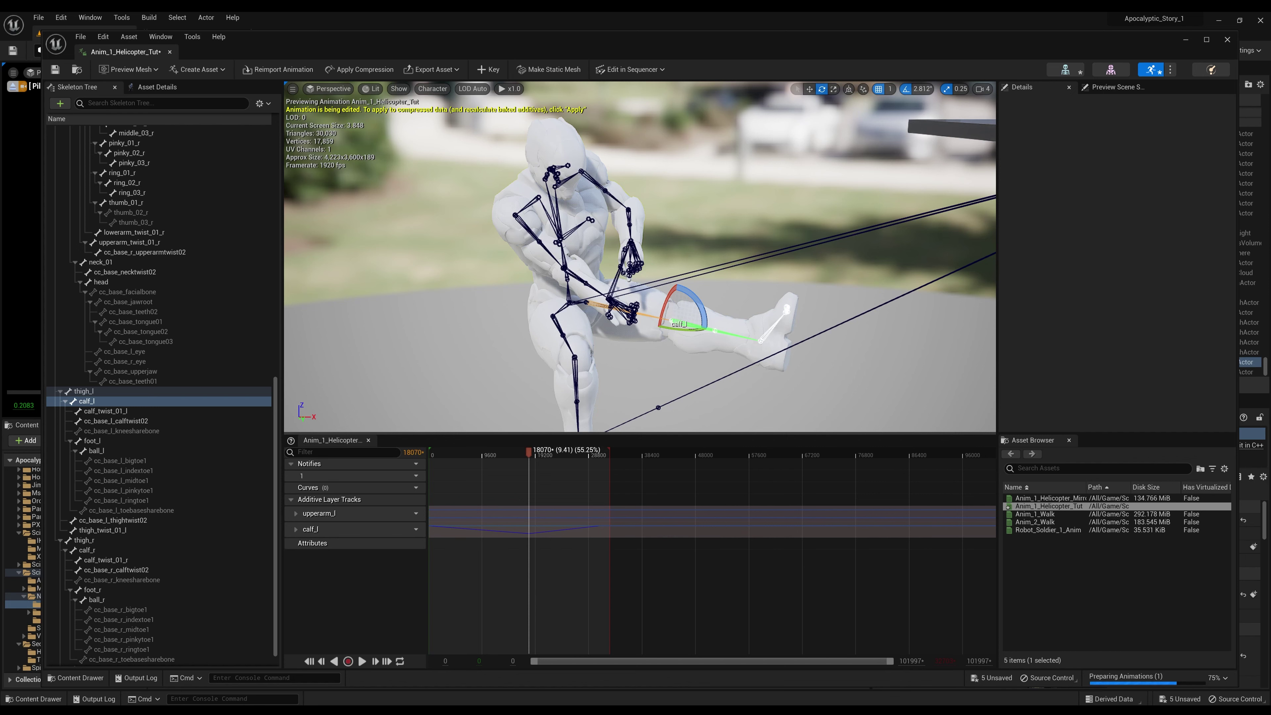
{"action": "key", "text": "Escape"}
{"action": "left_click_drag", "start_coordinate": [571, 363], "coordinate": [574, 369]}
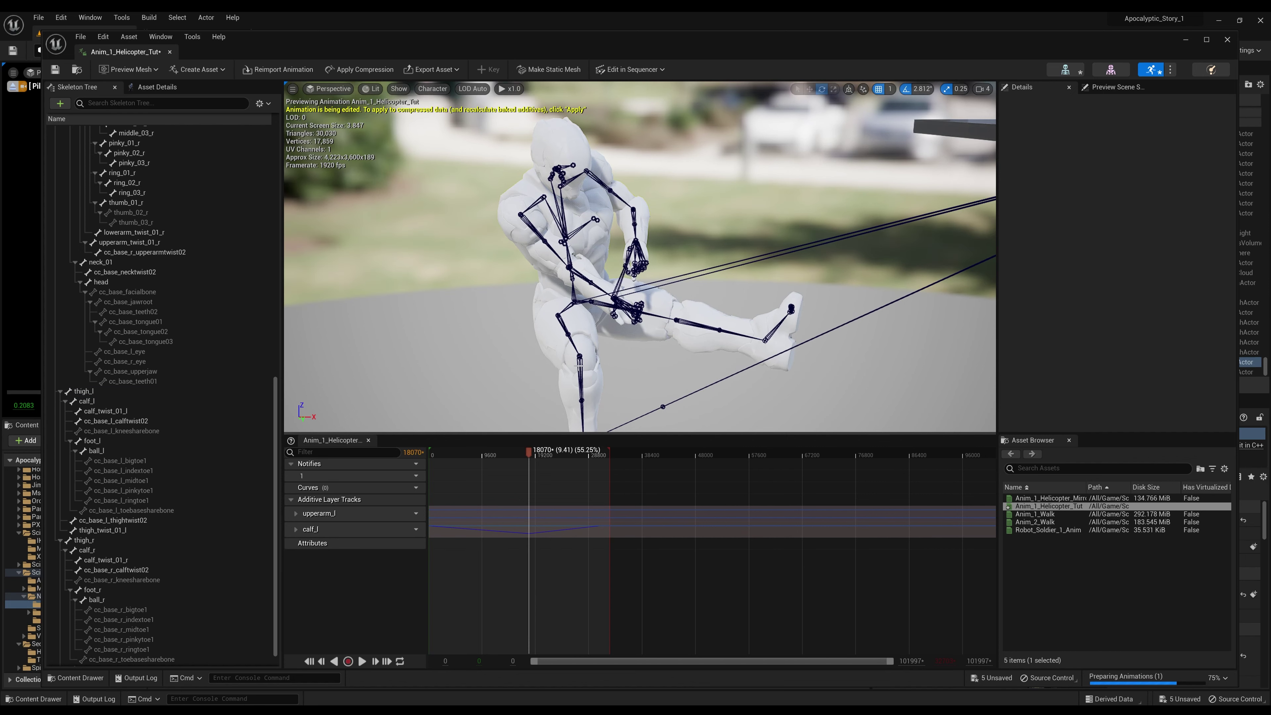
- Select calf_r and key it at frame 0, adding a calf_r additive layer track
{"action": "left_click", "coordinate": [579, 367]}
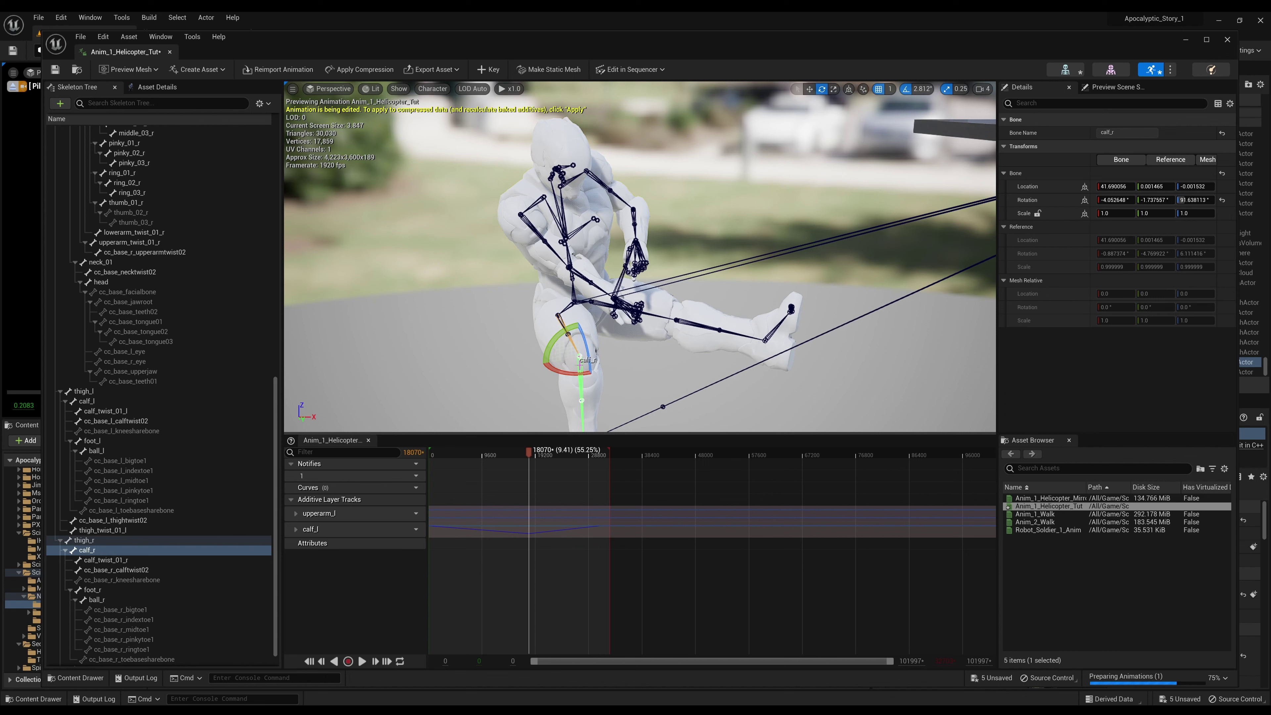
{"action": "left_click_drag", "start_coordinate": [526, 444], "coordinate": [410, 465]}
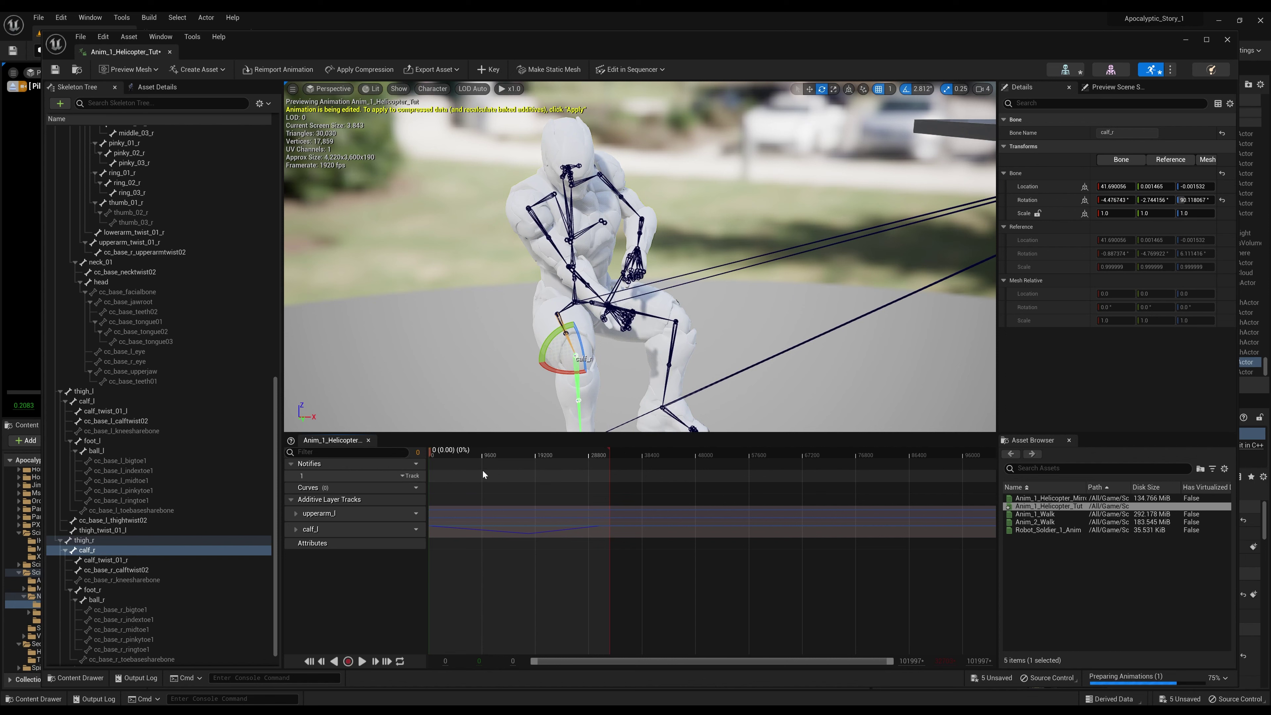
{"action": "key", "text": "s"}
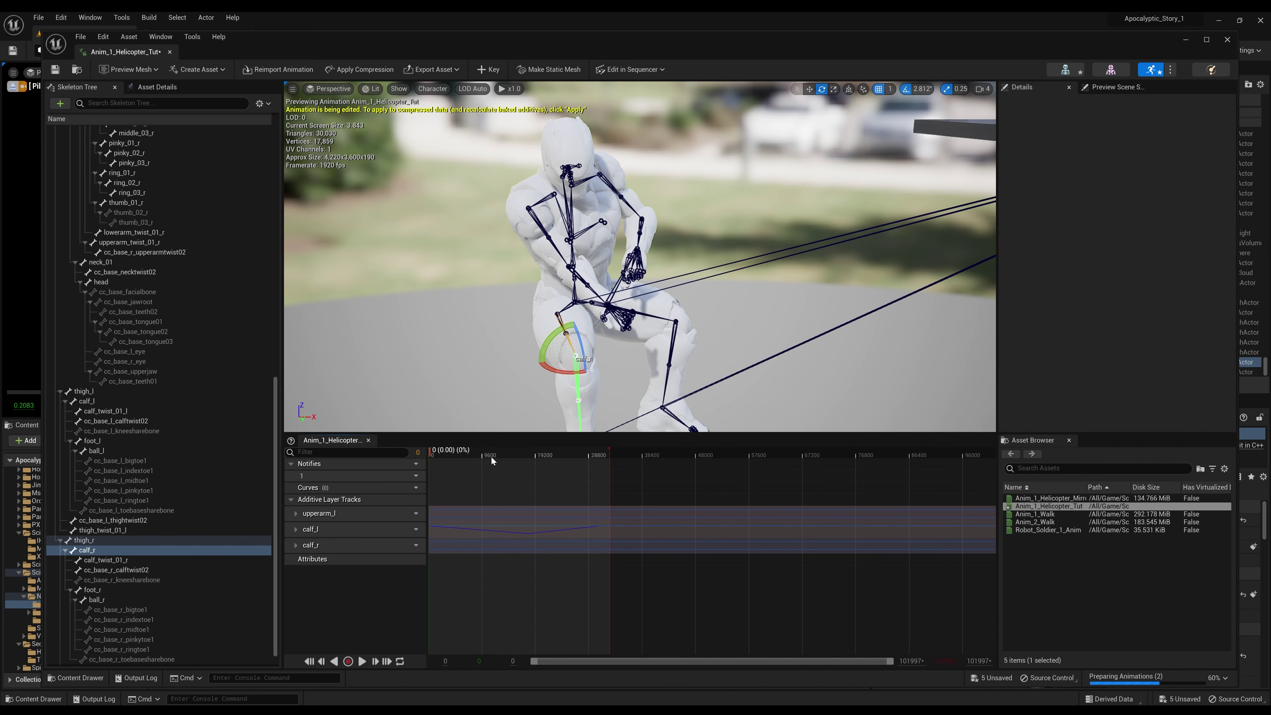
{"action": "left_click", "coordinate": [491, 456]}
- Rotate calf_r to swing the right lower leg forward, previewing it across frames
{"action": "left_click_drag", "start_coordinate": [490, 454], "coordinate": [508, 455]}
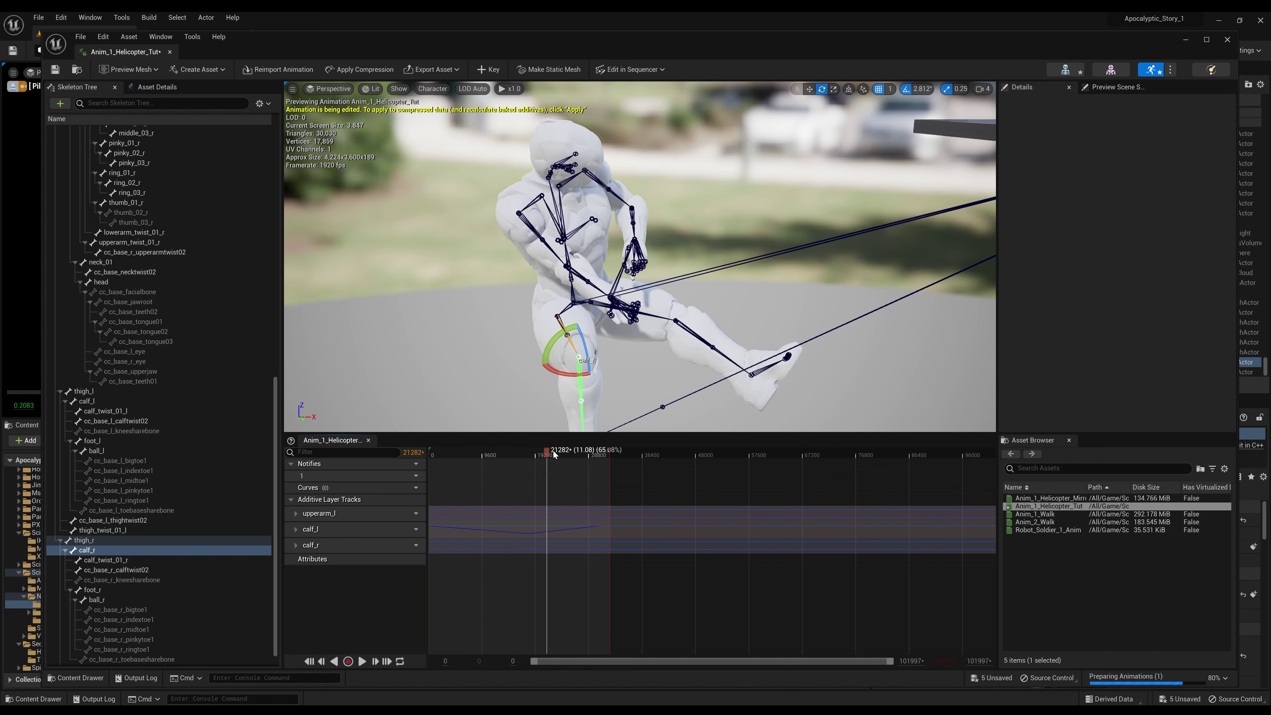
{"action": "left_click_drag", "start_coordinate": [554, 453], "coordinate": [602, 452]}
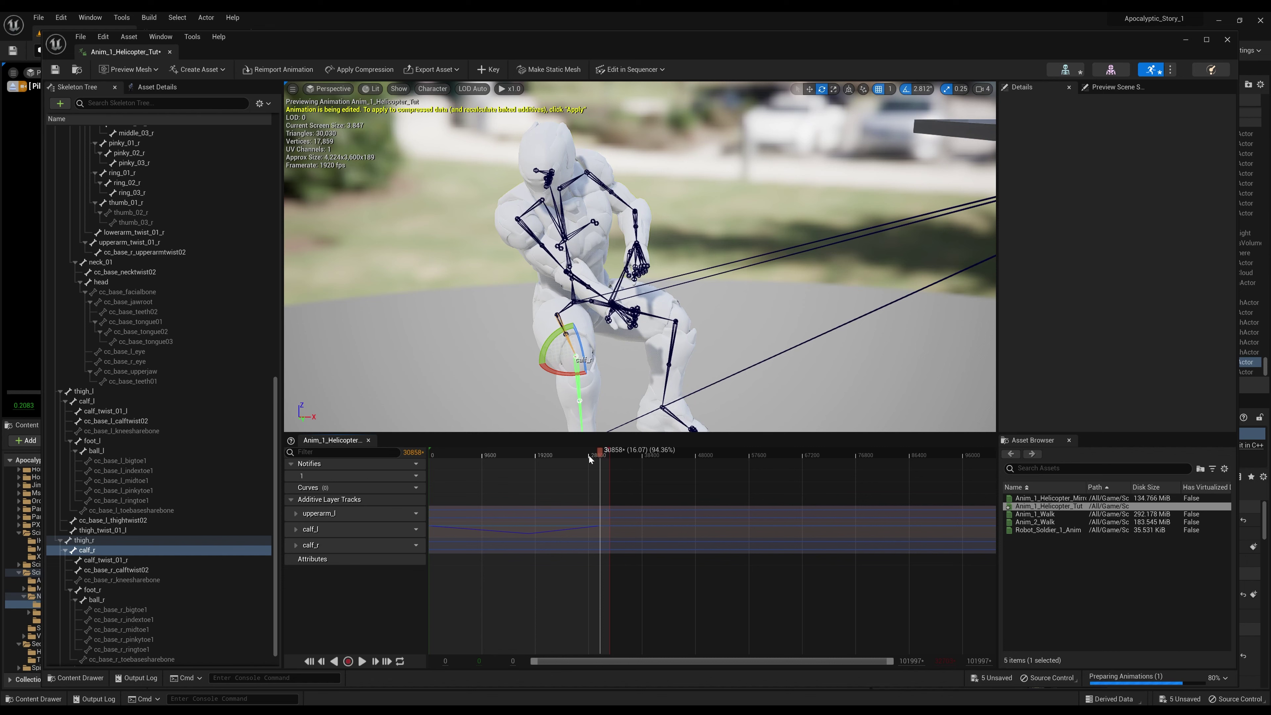
{"action": "left_click_drag", "start_coordinate": [599, 453], "coordinate": [492, 457]}
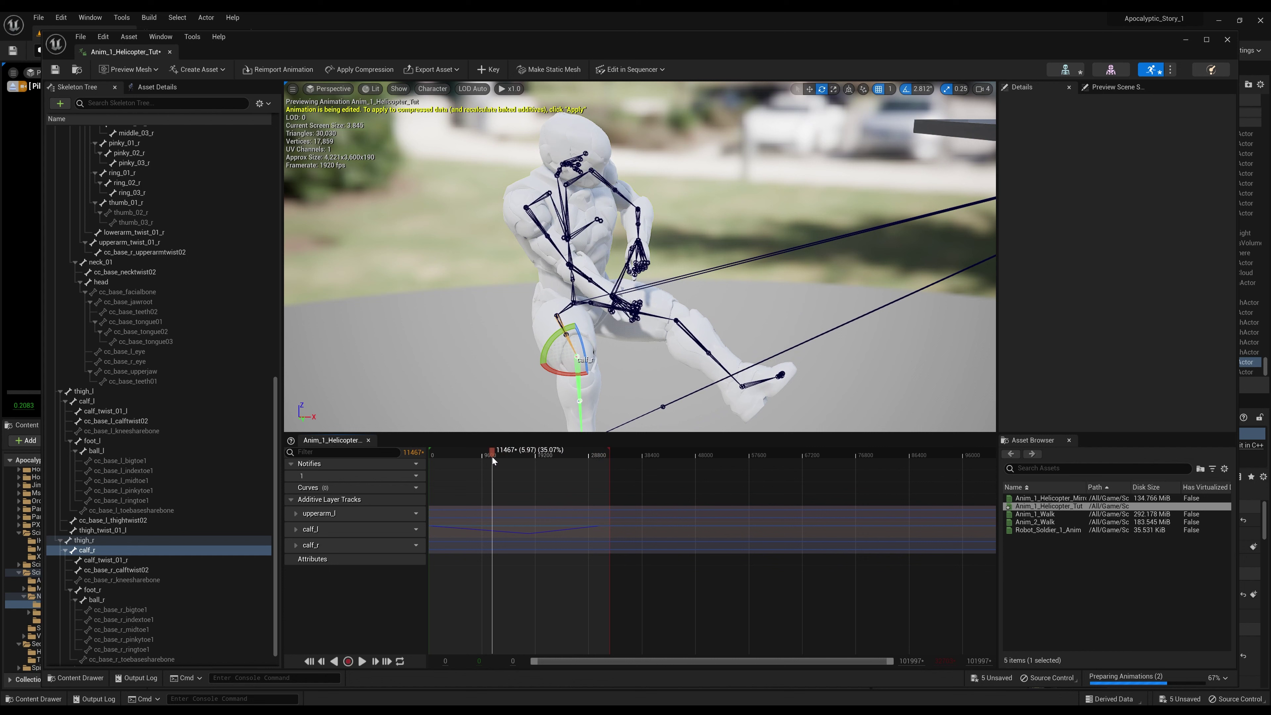
{"action": "left_click_drag", "start_coordinate": [577, 344], "coordinate": [585, 398]}
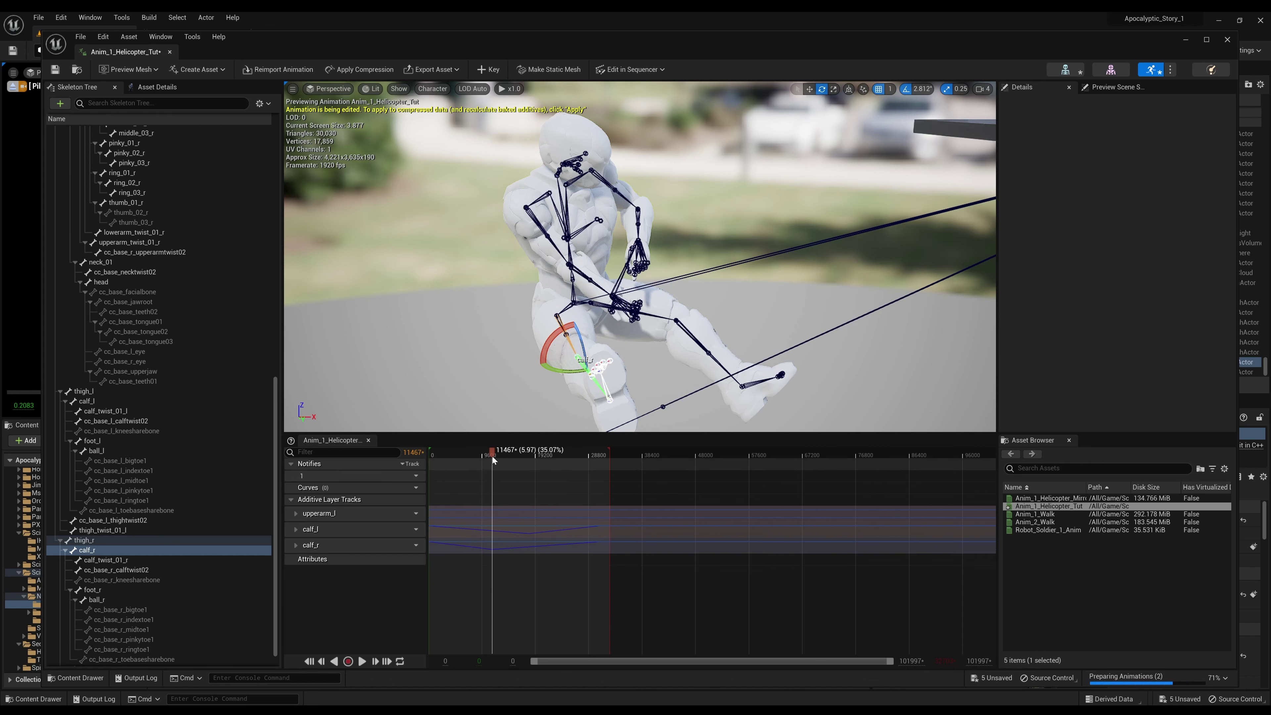
{"action": "left_click_drag", "start_coordinate": [483, 448], "coordinate": [580, 464]}
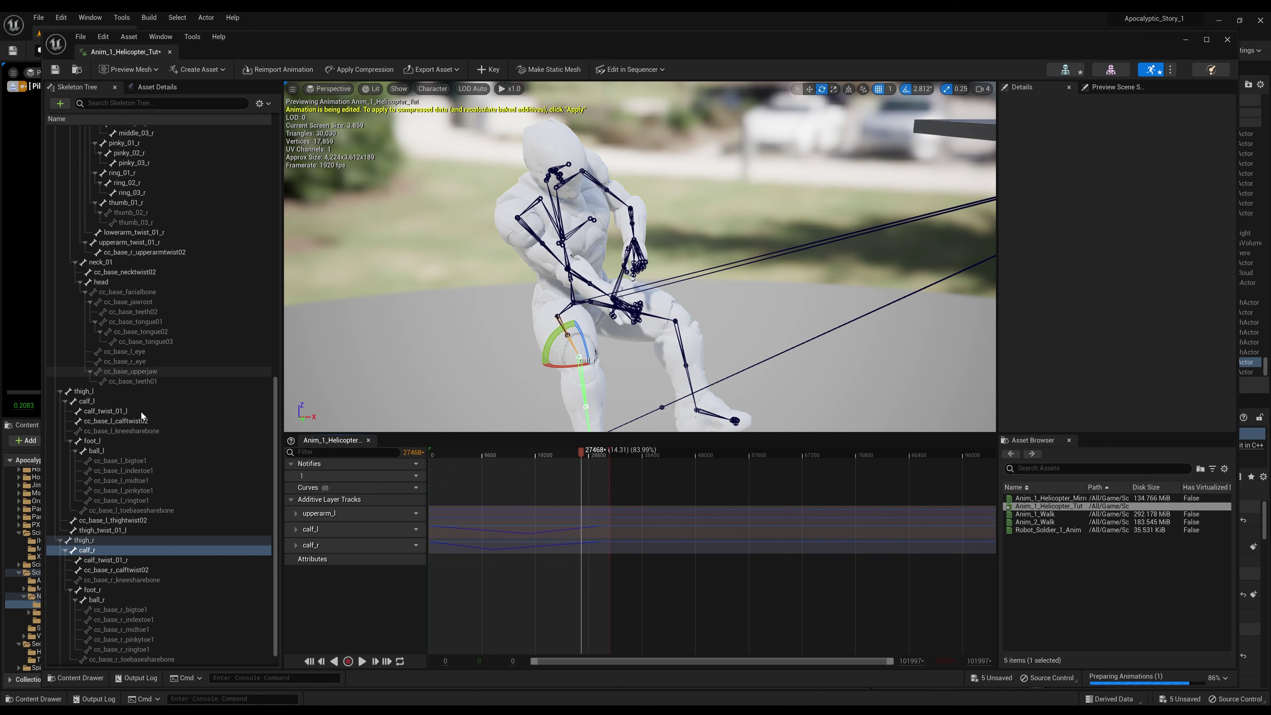
- Filter the Skeleton Tree by 'head' and select the head bone
{"action": "scroll", "coordinate": [120, 497], "scroll_direction": "up", "scroll_amount": 10}
{"action": "scroll", "coordinate": [117, 346], "scroll_direction": "up", "scroll_amount": 5}
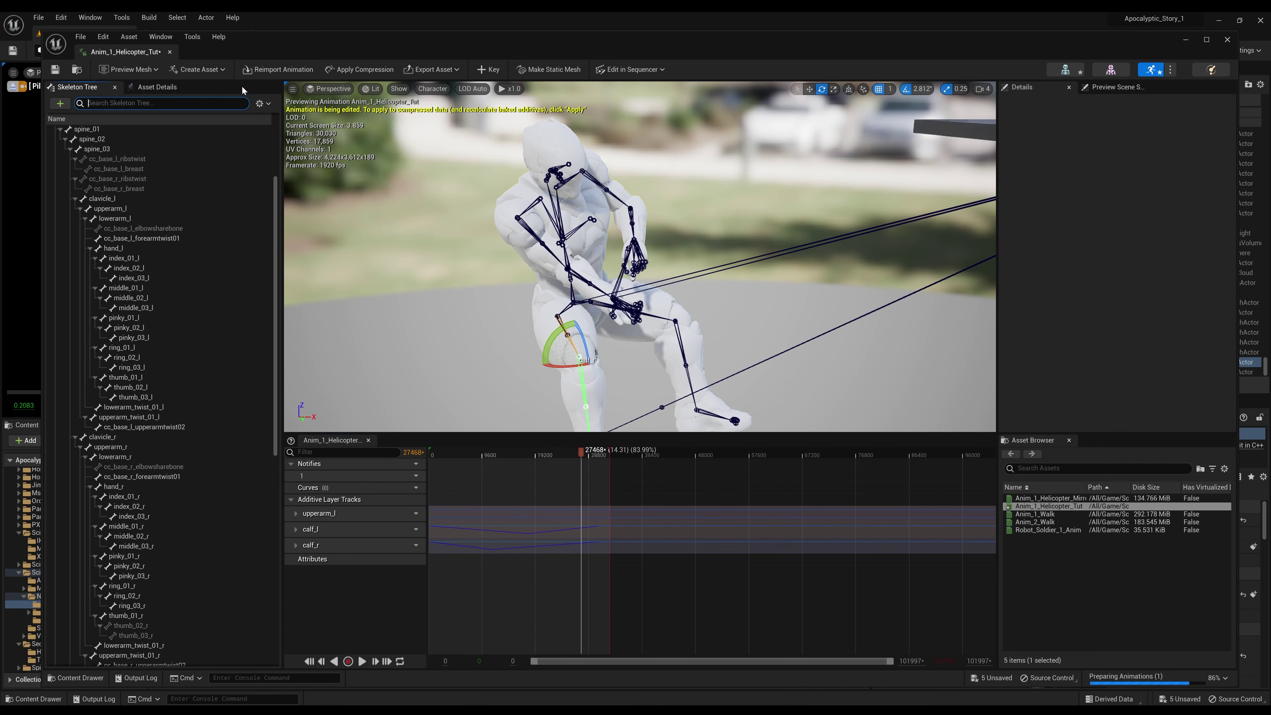
{"action": "type", "text": "head"}
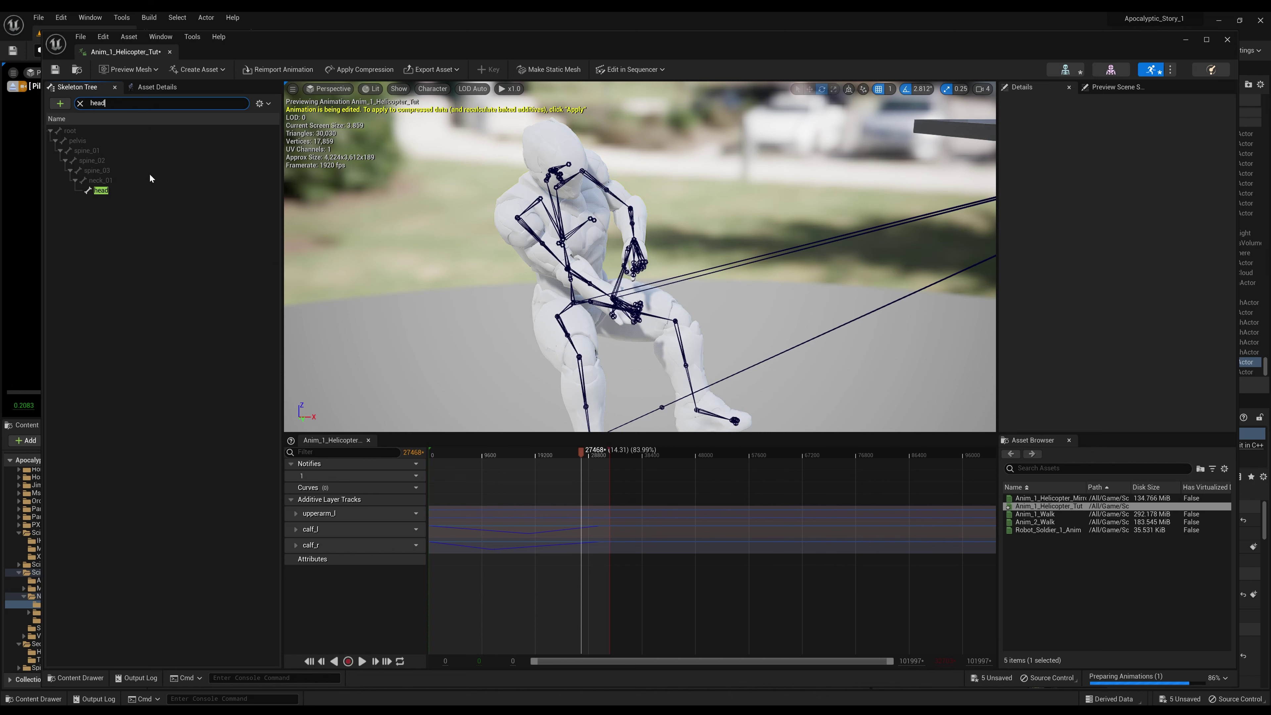
{"action": "left_click", "coordinate": [150, 191]}
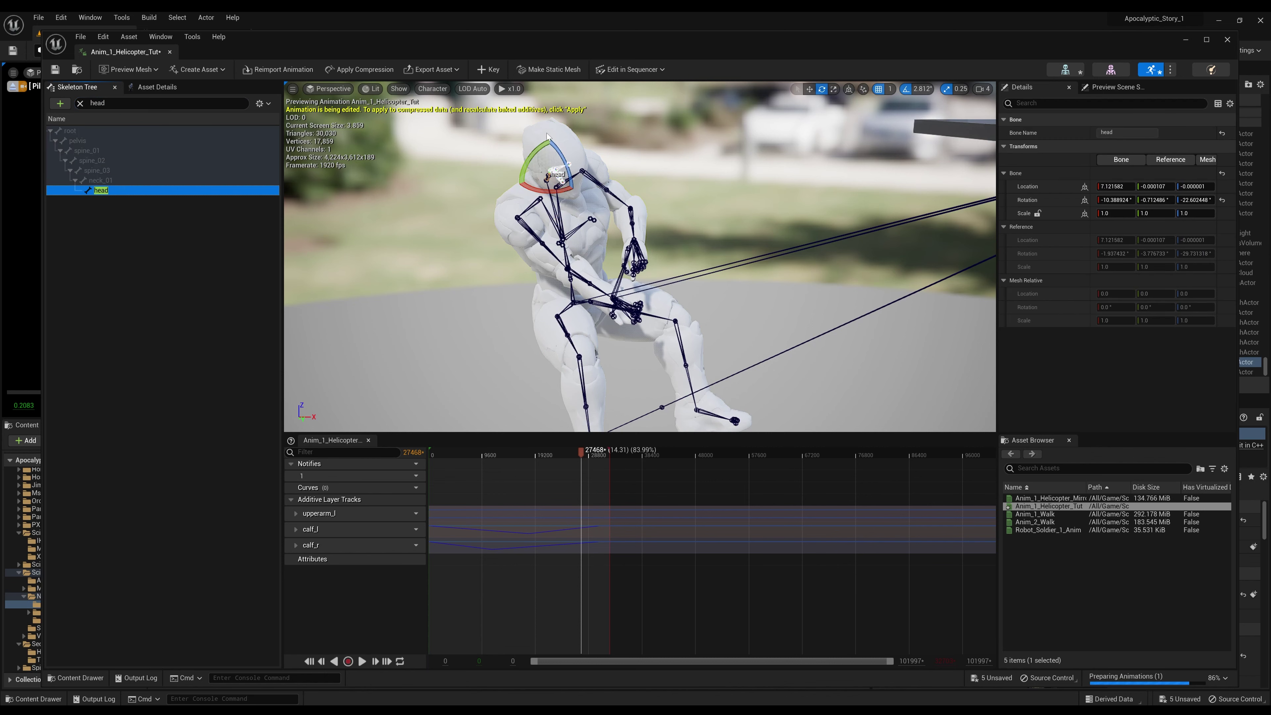
- Review the head pose at frames 18010 and 9623, then save and close Anim_1_Helicopter_Tut
{"action": "left_click_drag", "start_coordinate": [581, 453], "coordinate": [510, 454]}
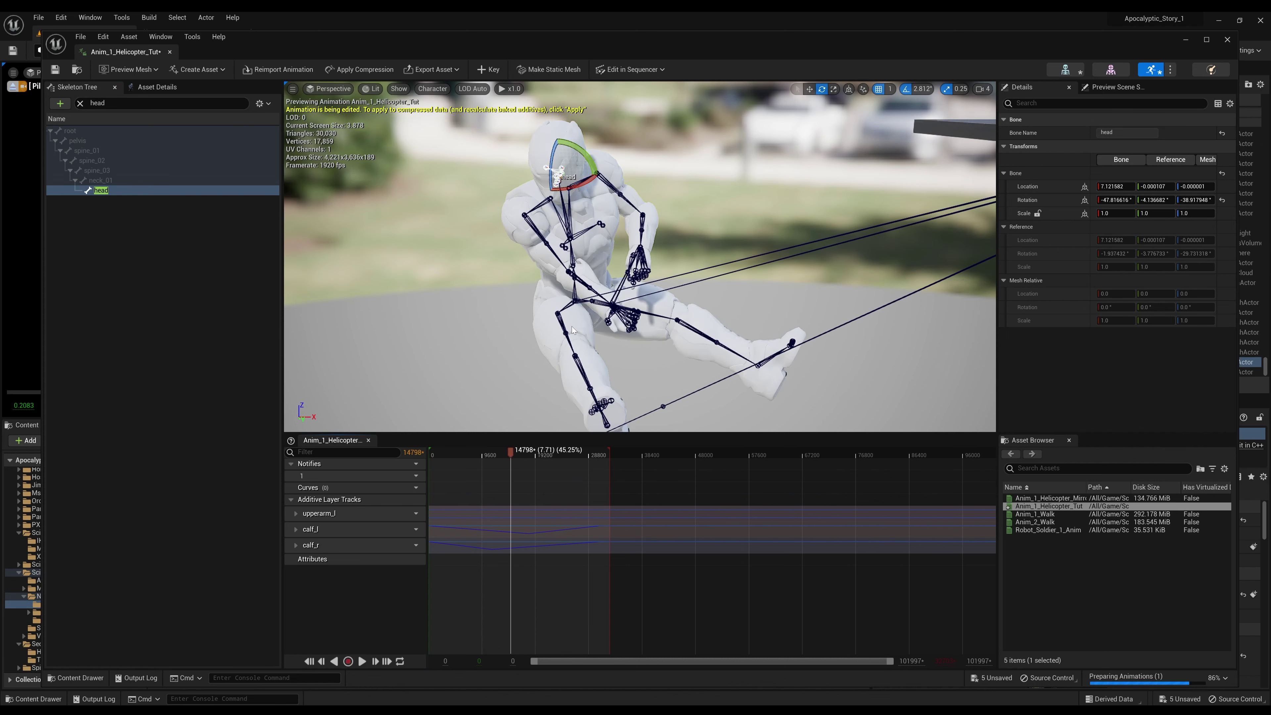
{"action": "left_click_drag", "start_coordinate": [507, 453], "coordinate": [483, 458]}
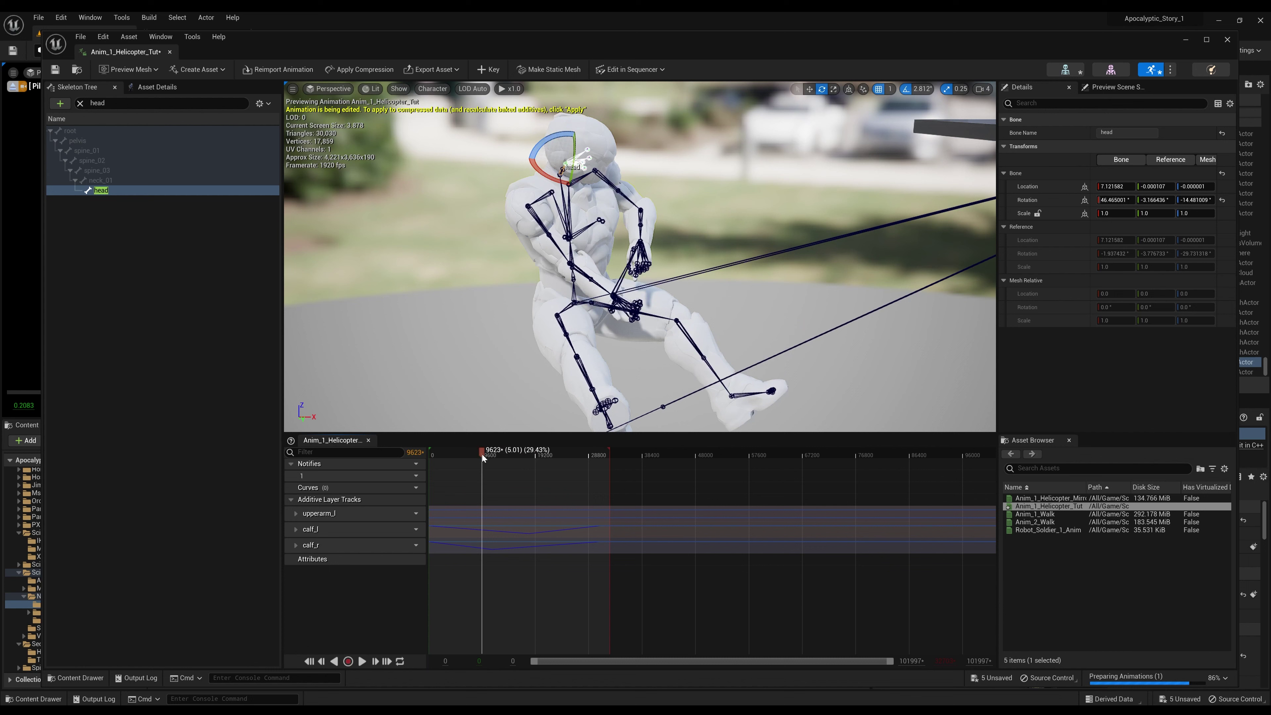
{"action": "left_click", "coordinate": [55, 70]}
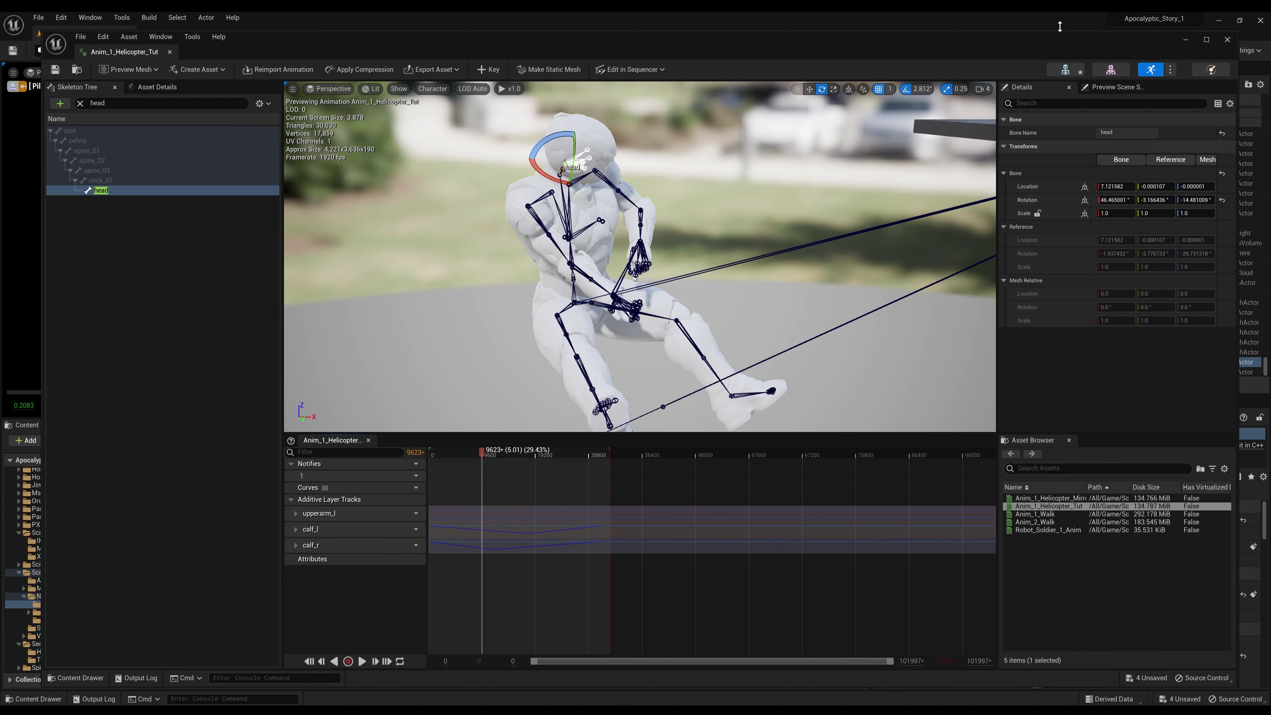
{"action": "left_click", "coordinate": [1227, 40]}
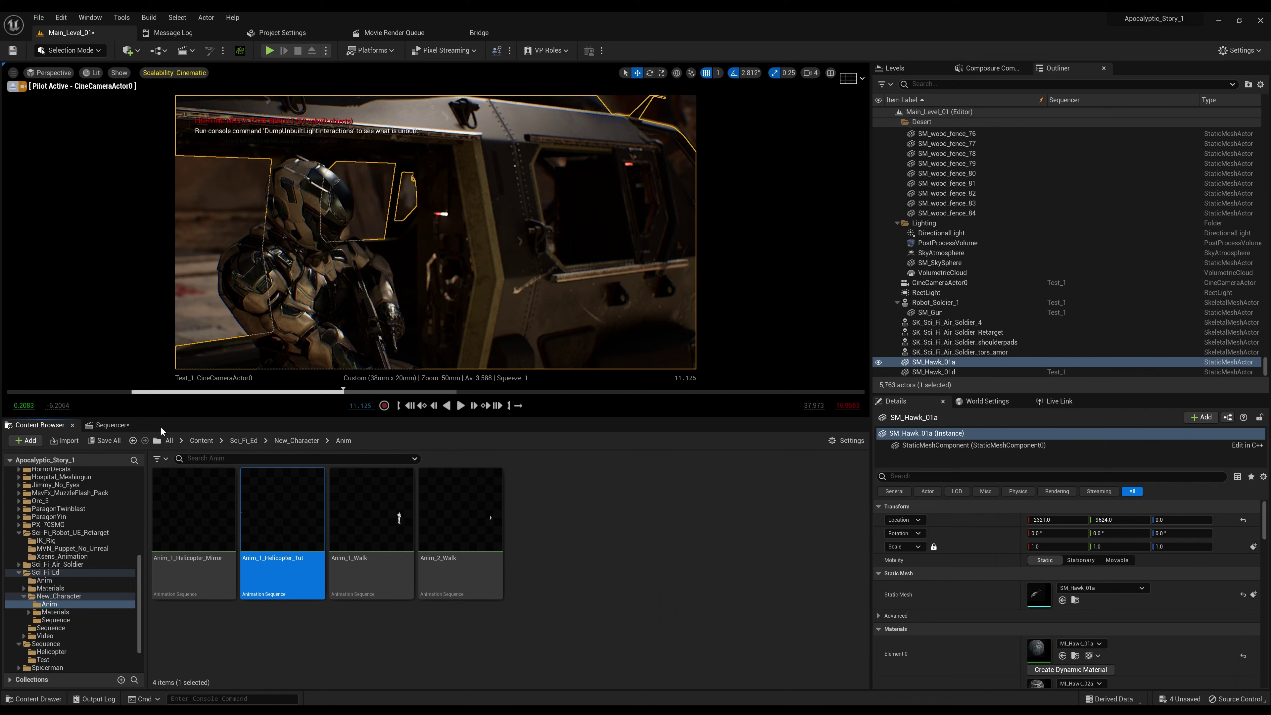
- In the Sequencer, move Anim_1_Helicopter_Mirror to start near 18 s on Robot_Soldier_1's track
{"action": "left_click", "coordinate": [114, 425]}
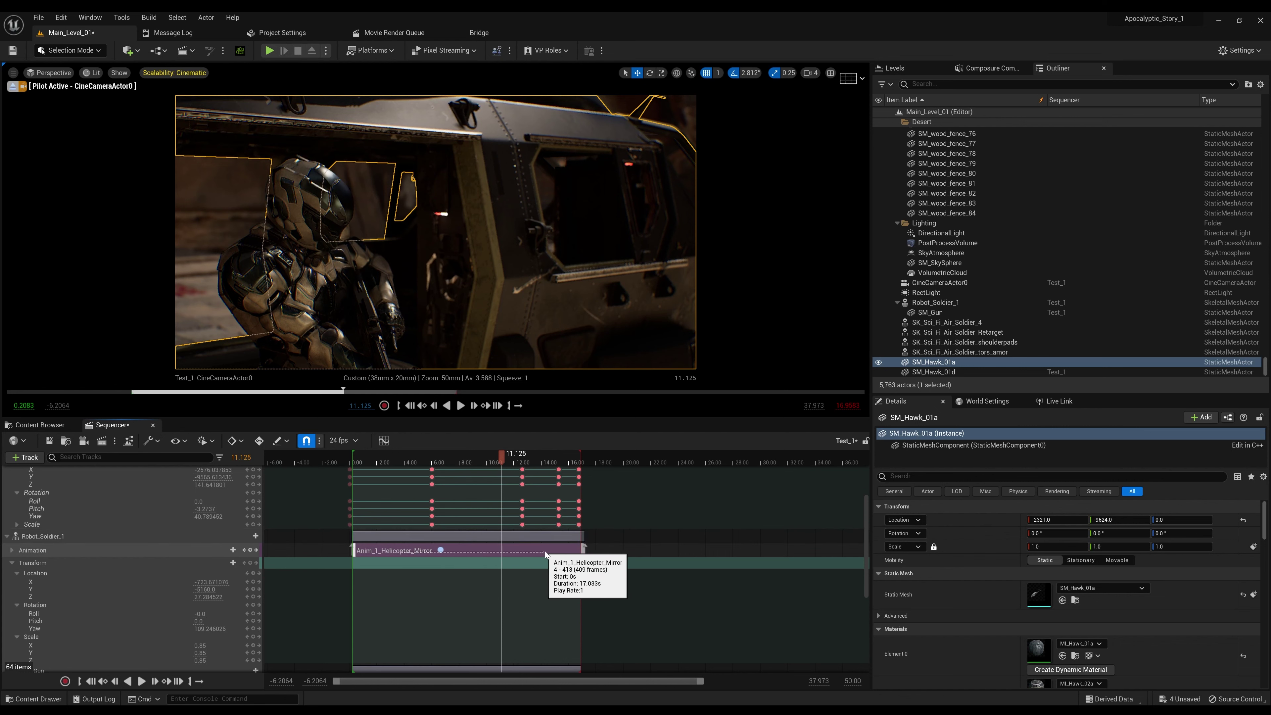
{"action": "left_click_drag", "start_coordinate": [473, 551], "coordinate": [714, 534]}
{"action": "left_click_drag", "start_coordinate": [425, 458], "coordinate": [353, 465]}
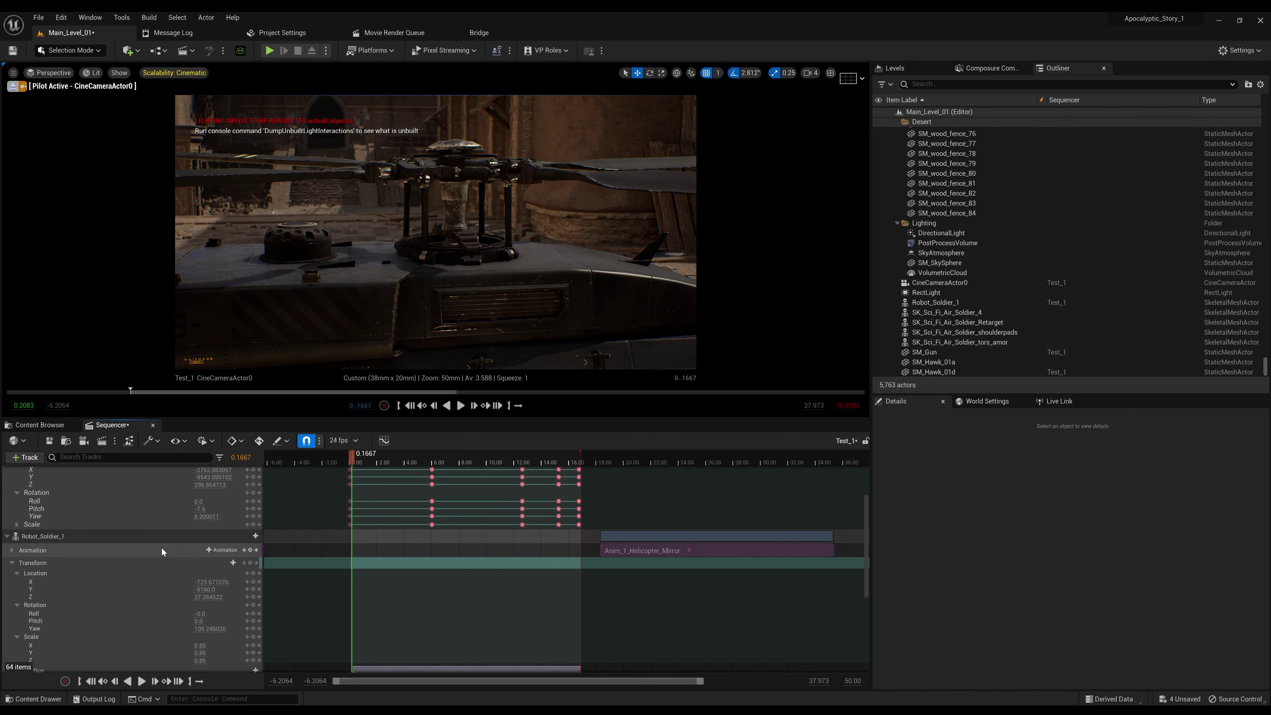
- Add Anim_1_Helicopter_Tut at the track start and preview the sequence to 7.375 s
{"action": "left_click", "coordinate": [222, 549]}
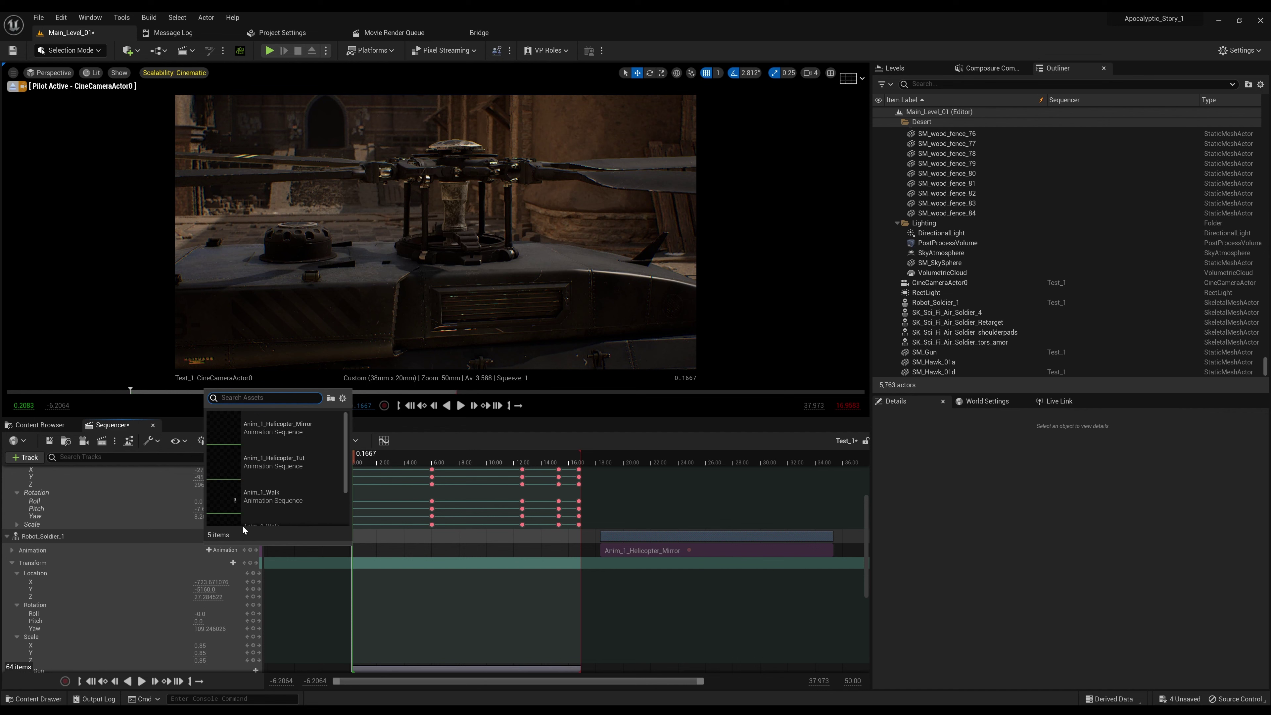
{"action": "left_click", "coordinate": [295, 466]}
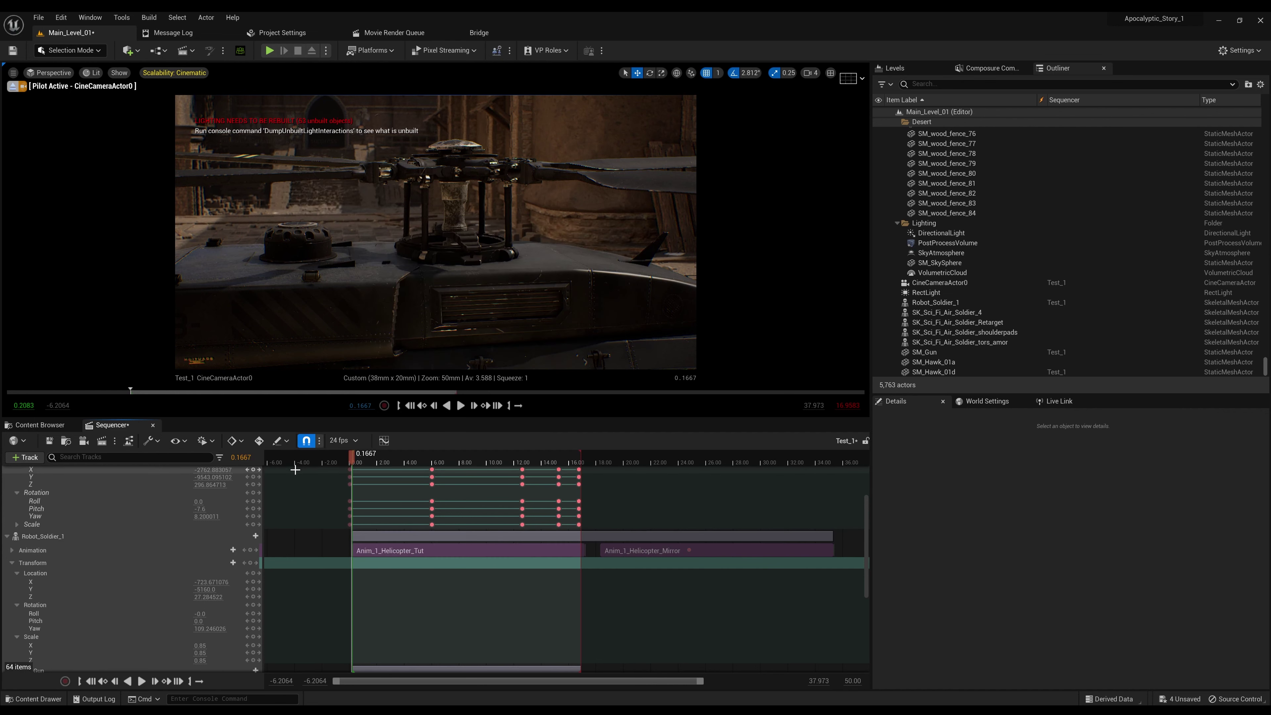
{"action": "left_click_drag", "start_coordinate": [362, 463], "coordinate": [470, 457]}
- Switch from the cinematic camera to the Default Viewport and frame the helicopter's side door
{"action": "left_click", "coordinate": [50, 72]}
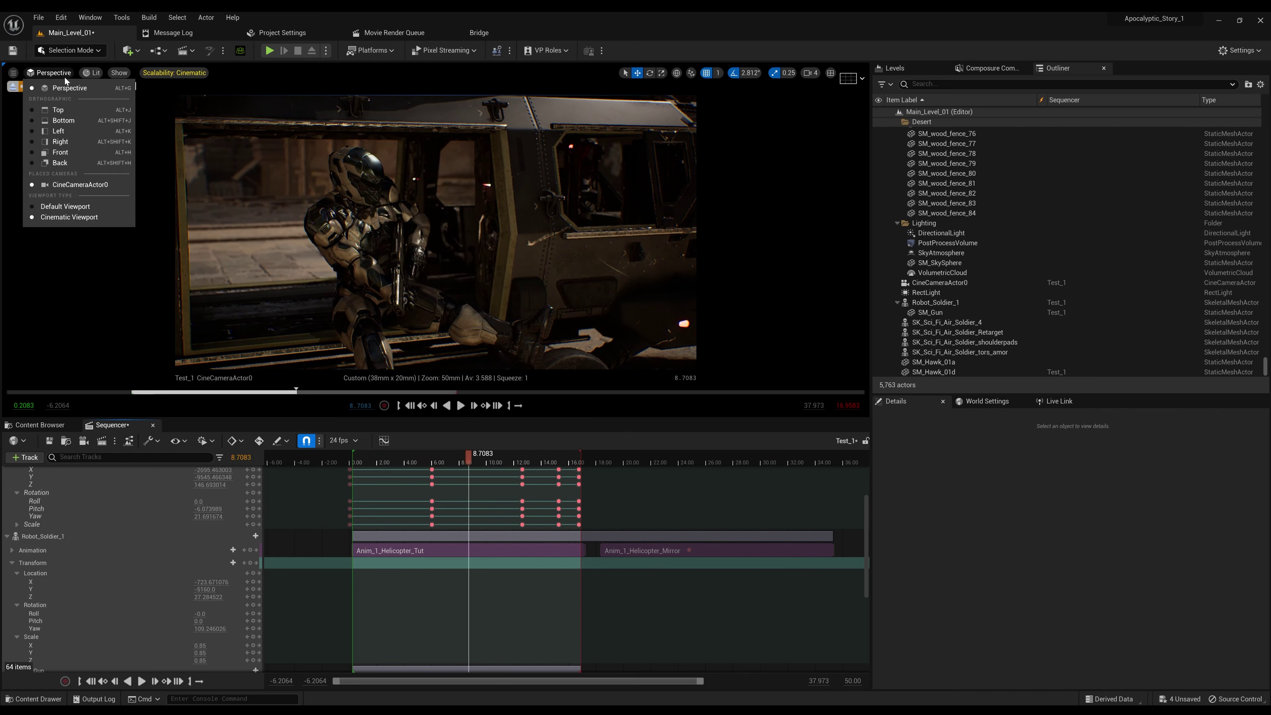
{"action": "left_click", "coordinate": [70, 214]}
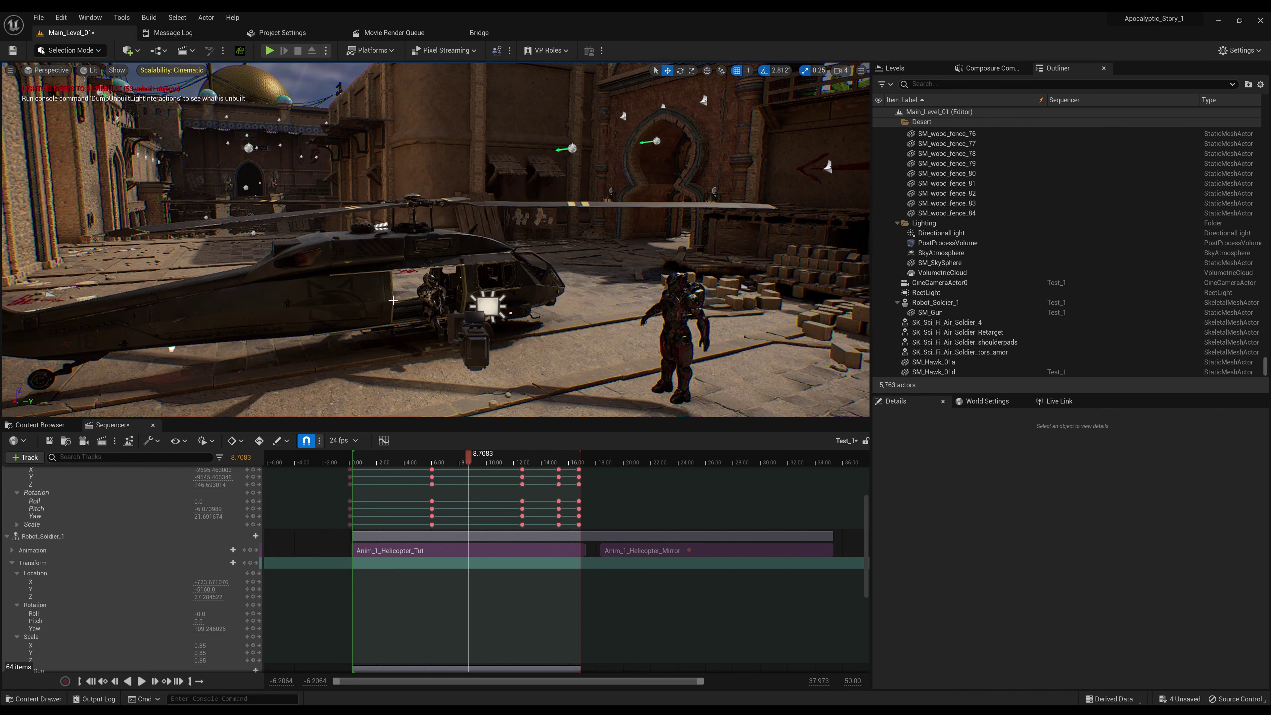
{"action": "scroll", "coordinate": [756, 92], "scroll_direction": "down", "scroll_amount": 5}
{"action": "right_click_drag", "start_coordinate": [442, 324], "coordinate": [426, 390]}
- Scrub the Sequencer playhead between about 1.2 and 10.375 seconds to preview the seated soldier
{"action": "left_click_drag", "start_coordinate": [464, 468], "coordinate": [520, 458]}
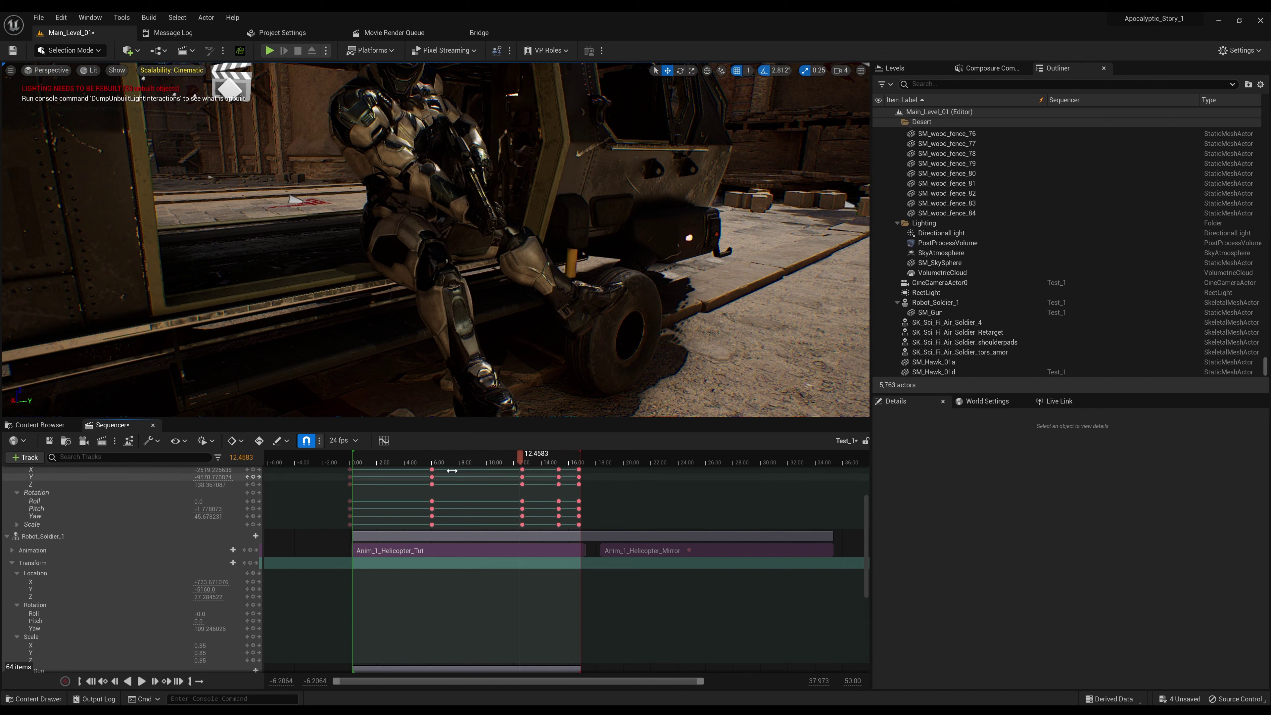
{"action": "left_click_drag", "start_coordinate": [471, 466], "coordinate": [371, 479]}
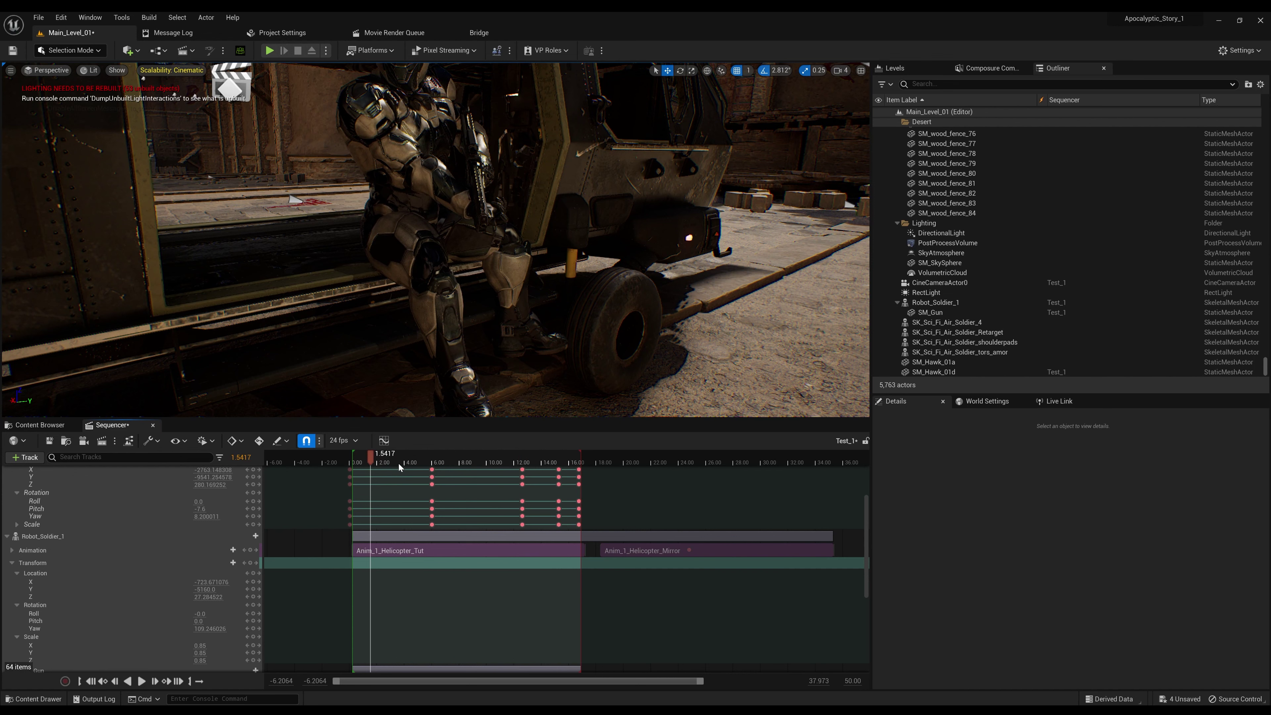
{"action": "left_click_drag", "start_coordinate": [399, 461], "coordinate": [554, 462]}
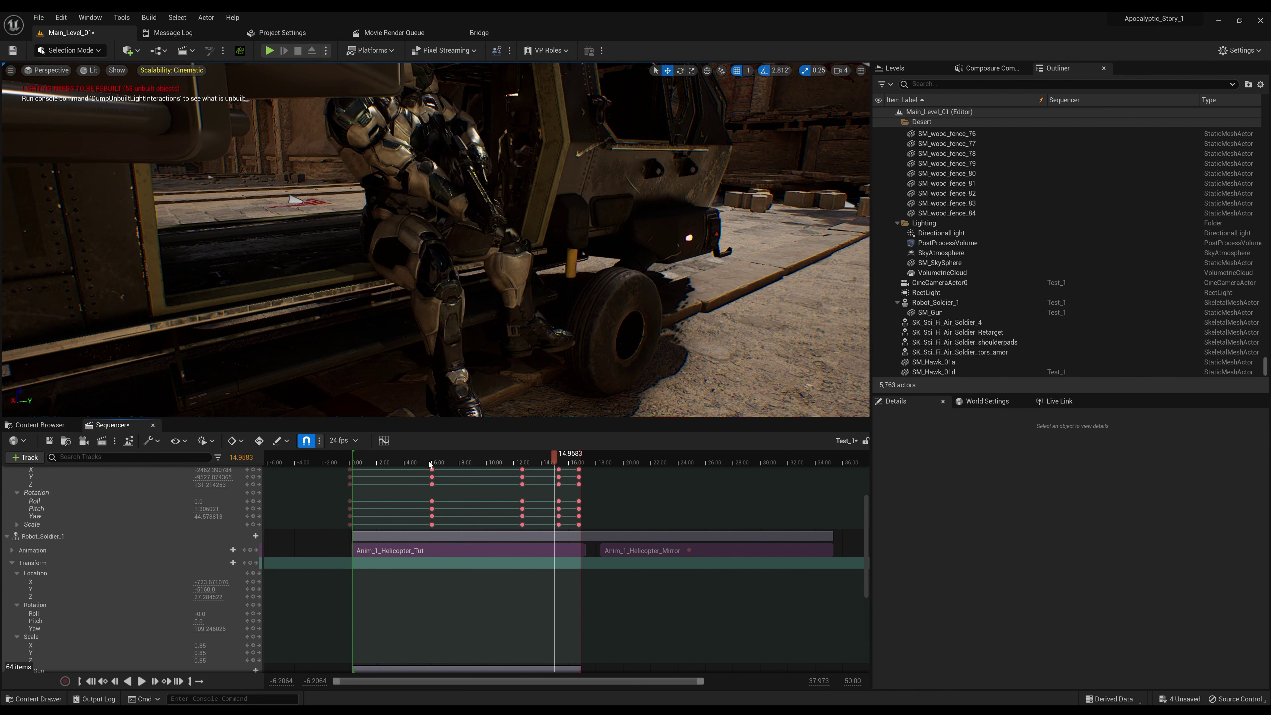
{"action": "left_click_drag", "start_coordinate": [429, 465], "coordinate": [534, 454]}
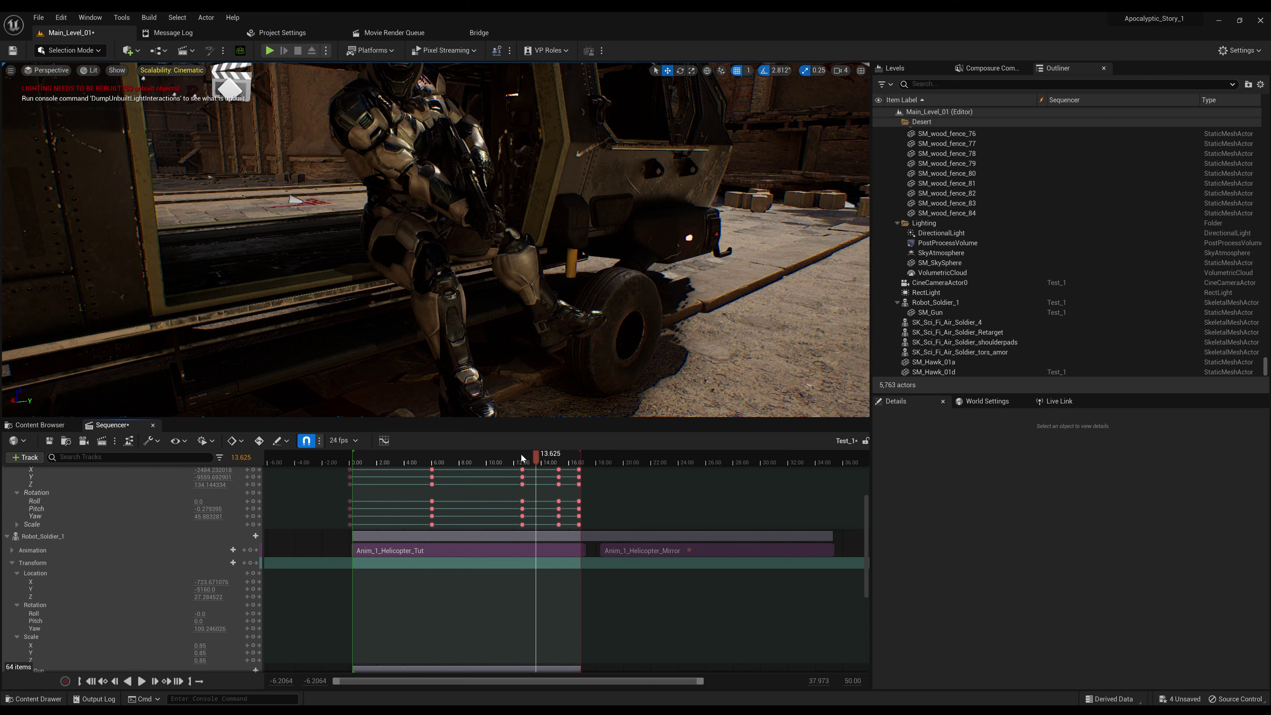